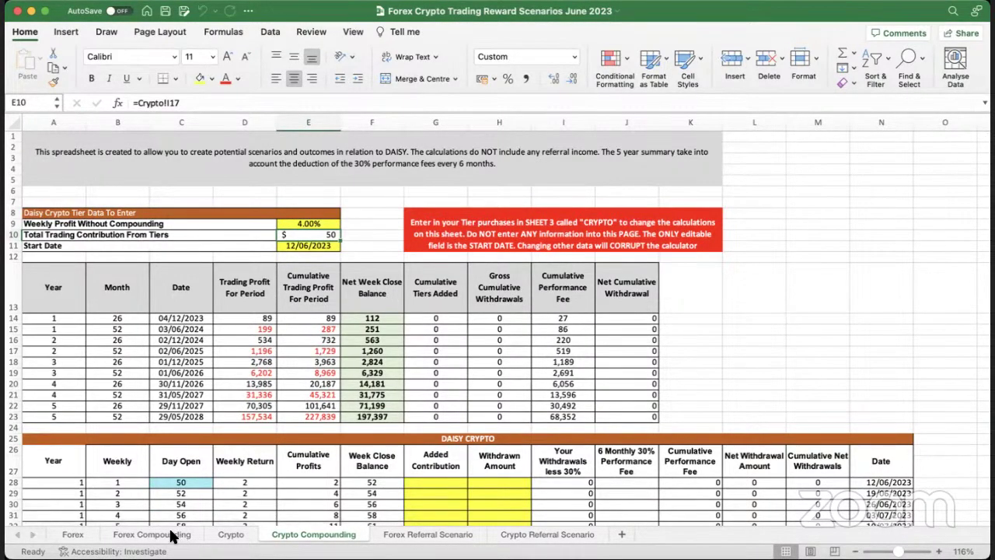
# Insert a new worksheet after the Crypto sheet, enter 10,000,000,000 in cell A1 and widen column A to fit it.
pyautogui.click(226, 536)
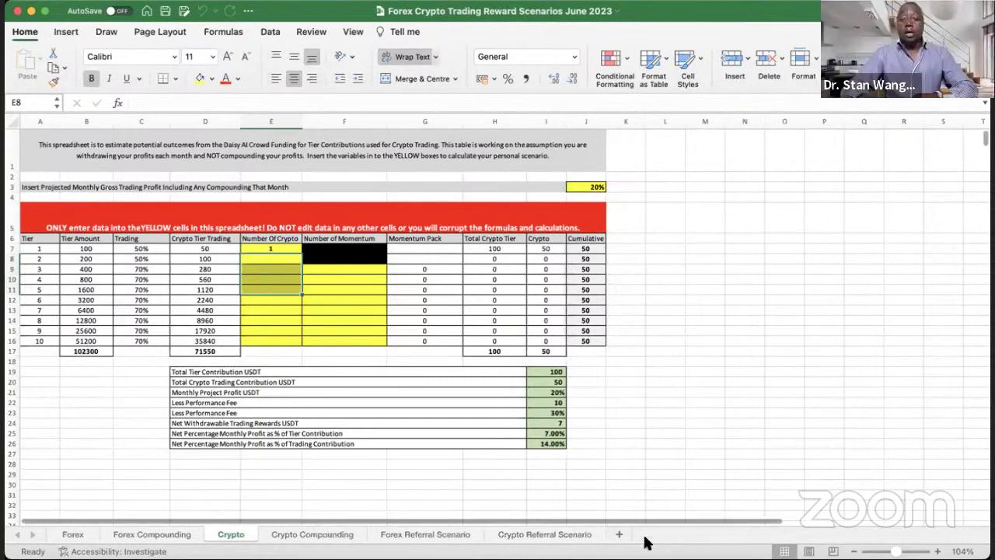
pyautogui.click(618, 535)
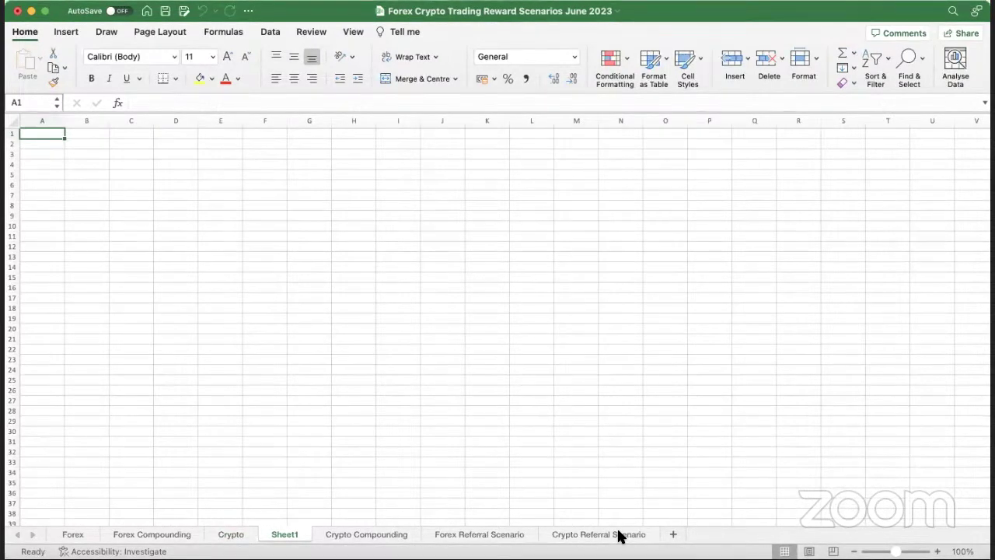
pyautogui.write('10,0')
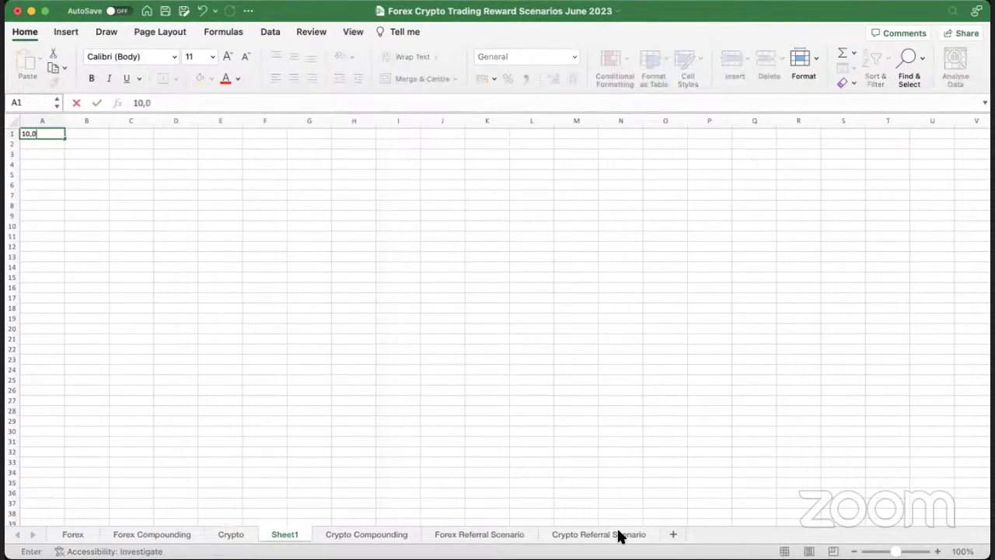
pyautogui.write('00,0')
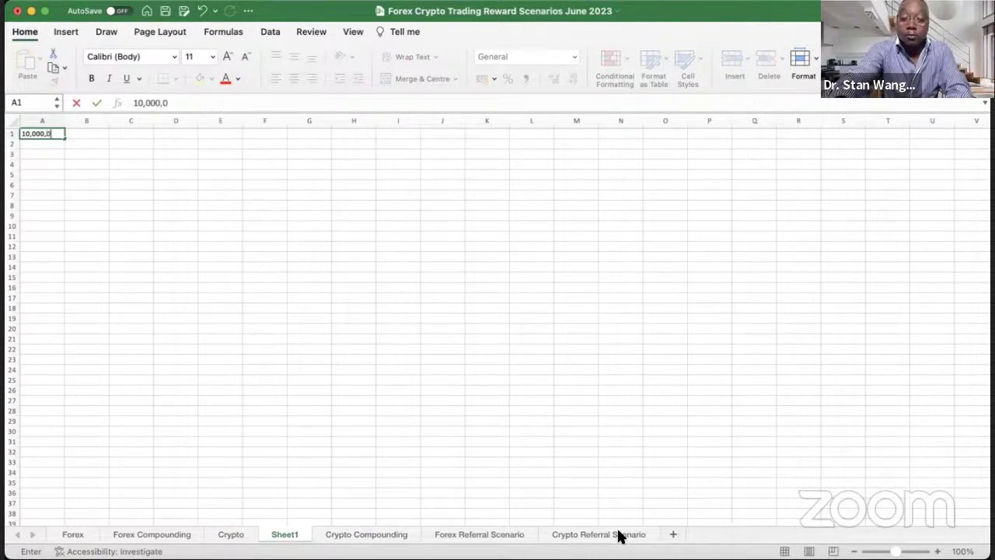
pyautogui.write('00,000')
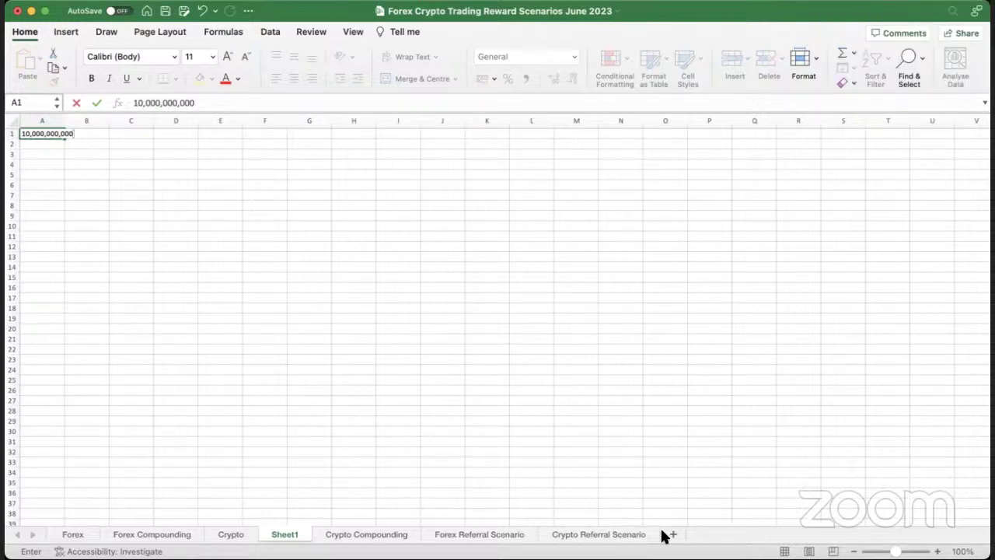
pyautogui.moveTo(84, 205); pyautogui.dragTo(84, 196)
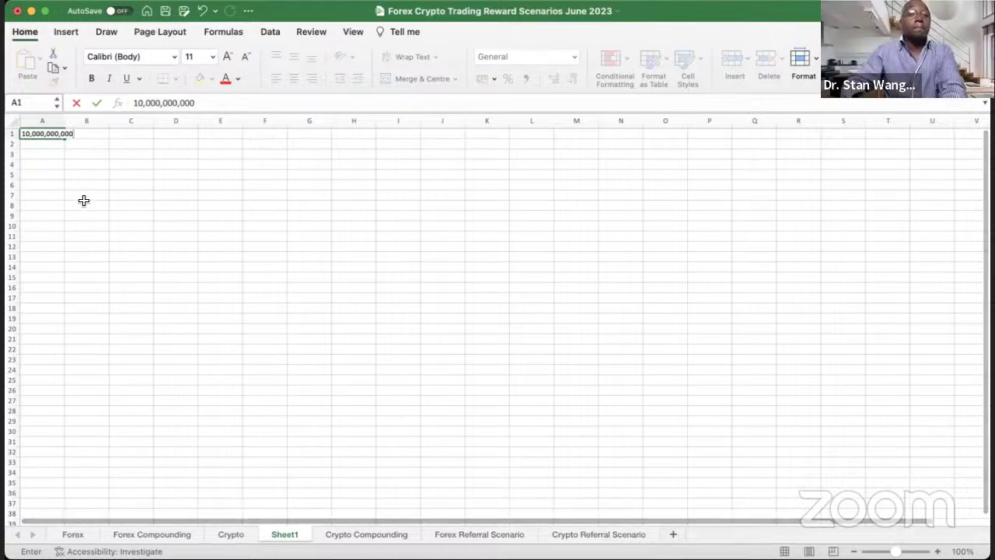
pyautogui.moveTo(78, 118); pyautogui.dragTo(104, 118)
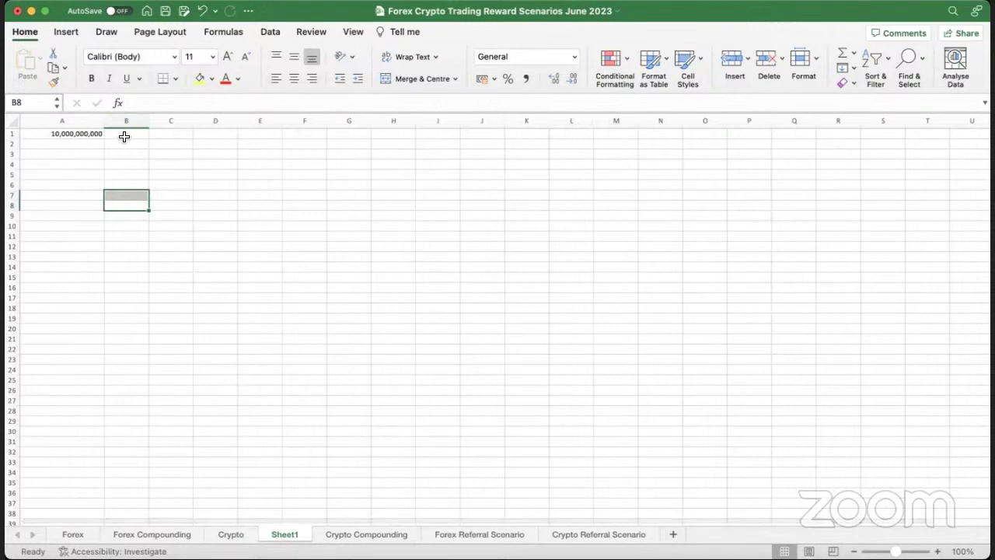
# Enter the formula =A1*0.05 in cell B1 and widen column B.
pyautogui.click(123, 135)
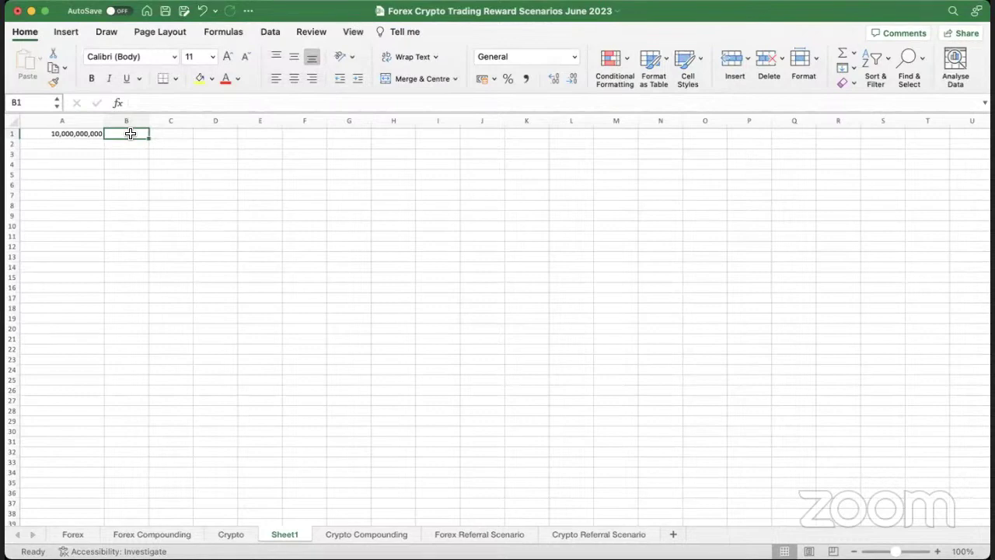
pyautogui.write('=')
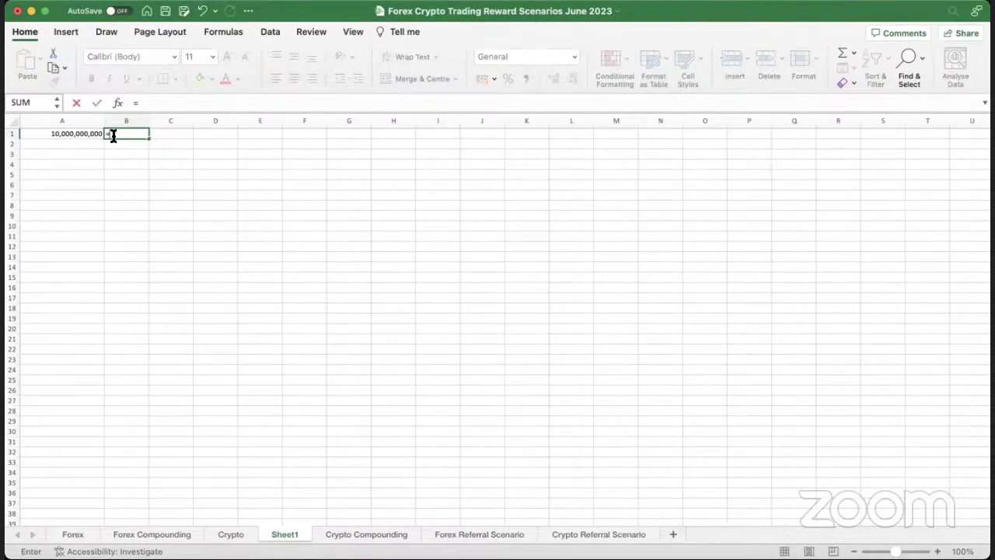
pyautogui.click(88, 136)
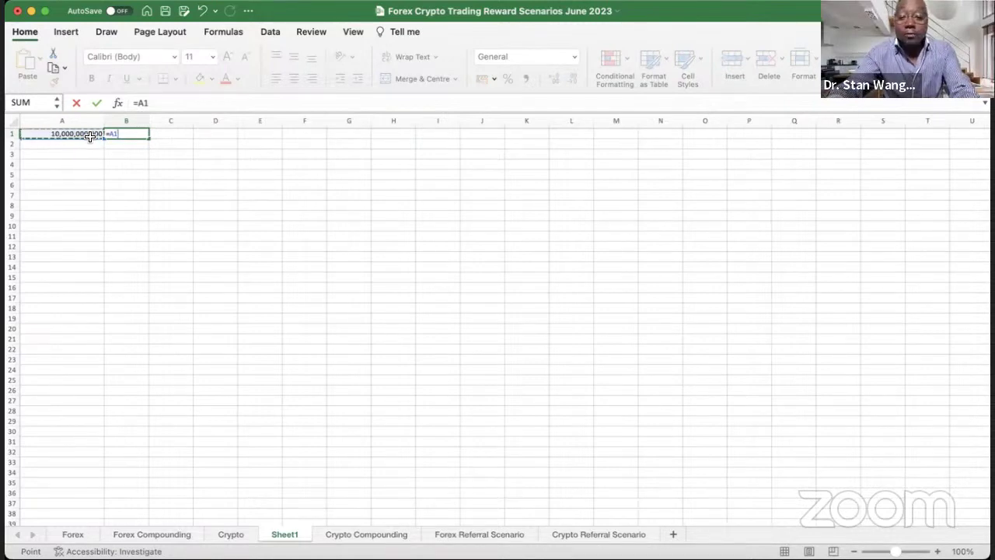
pyautogui.write('*')
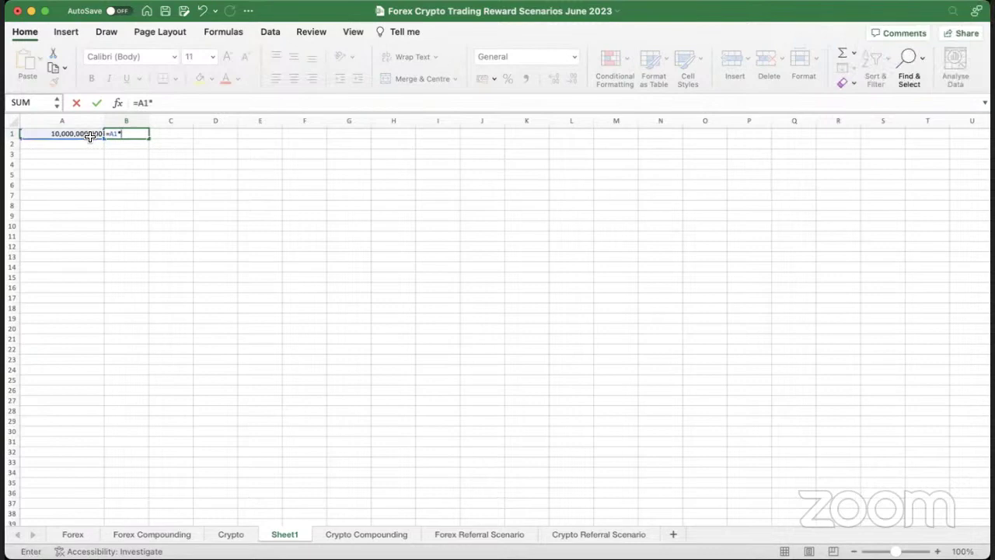
pyautogui.write('.05')
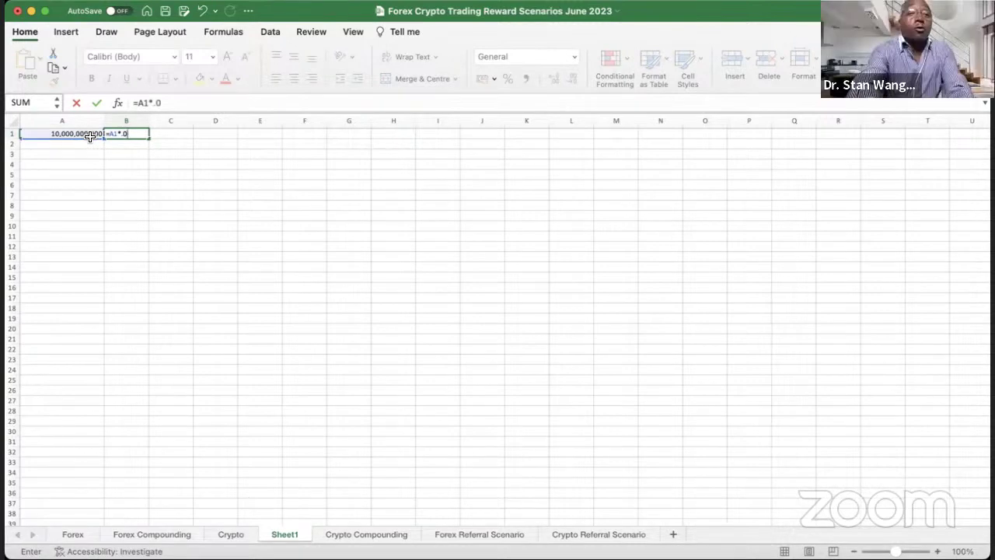
pyautogui.click(169, 135)
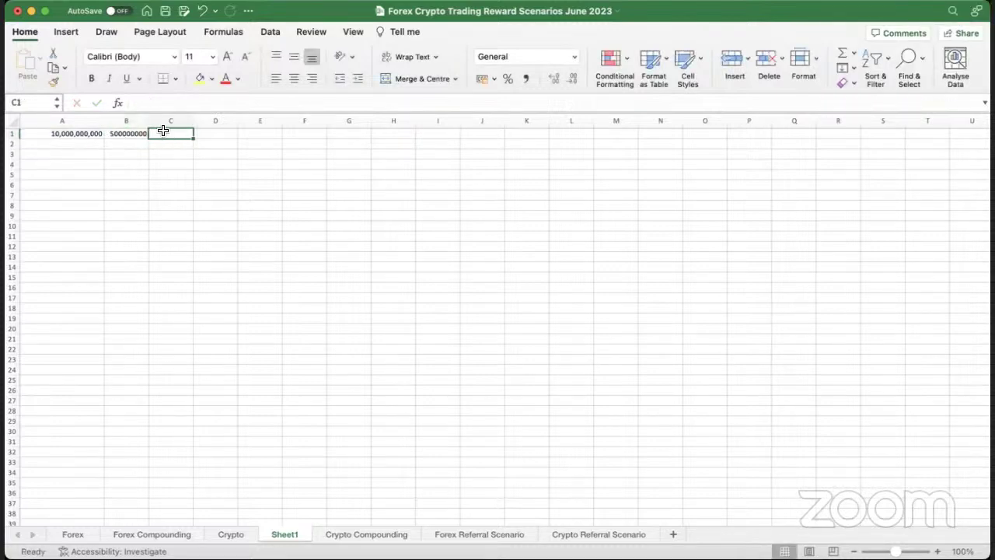
pyautogui.moveTo(152, 117); pyautogui.dragTo(178, 117)
# Try the Currency format and then the Number format on cell A1.
pyautogui.click(159, 133)
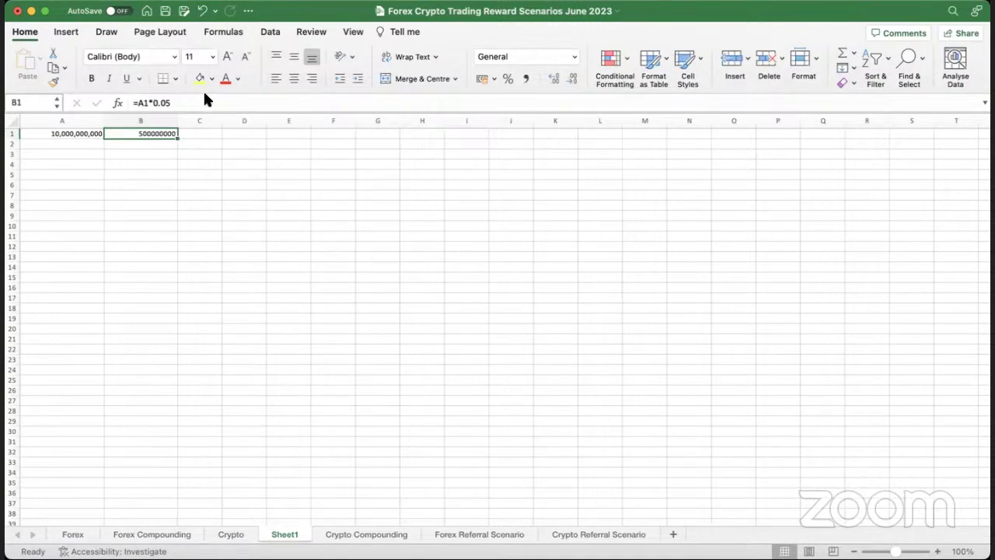
pyautogui.click(75, 136)
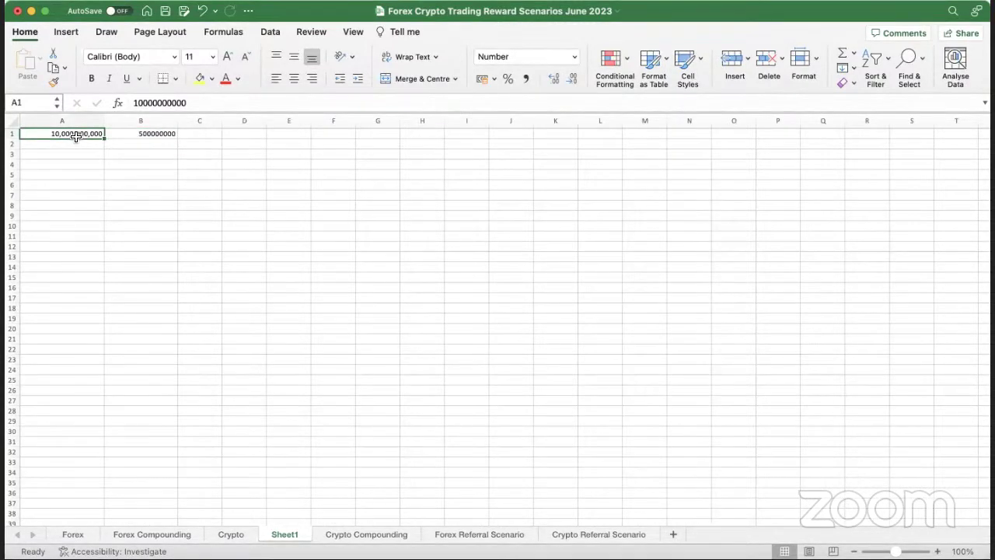
pyautogui.click(575, 56)
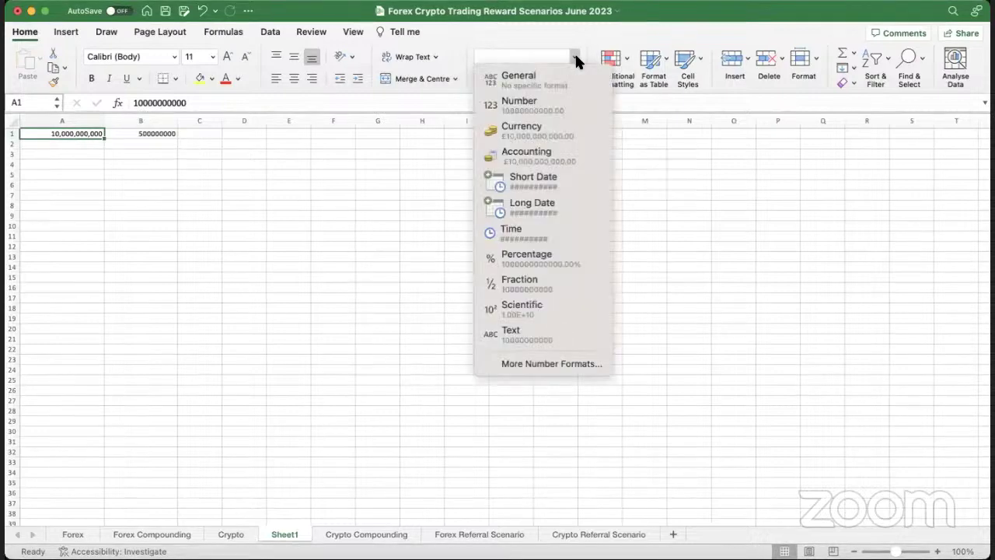
pyautogui.click(547, 128)
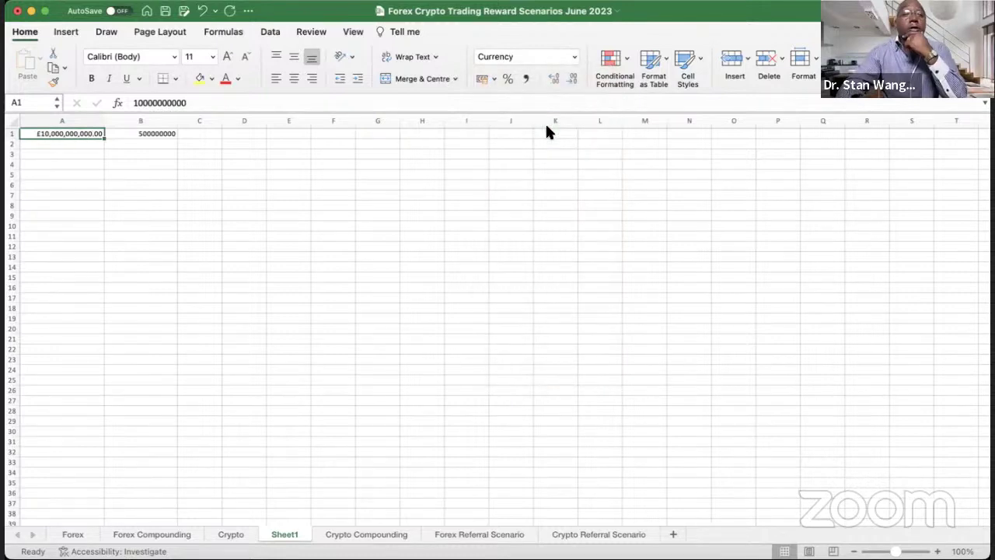
pyautogui.click(574, 56)
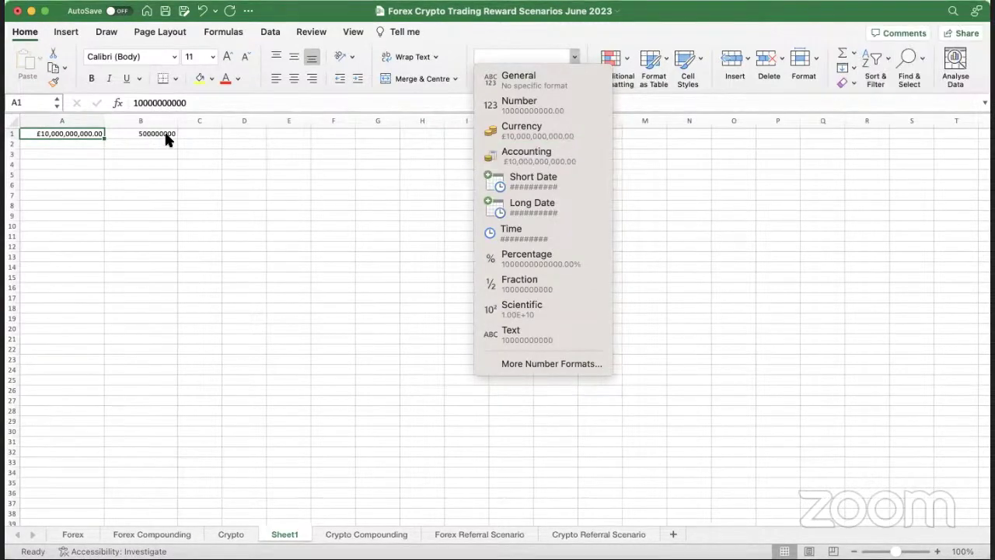
pyautogui.click(536, 105)
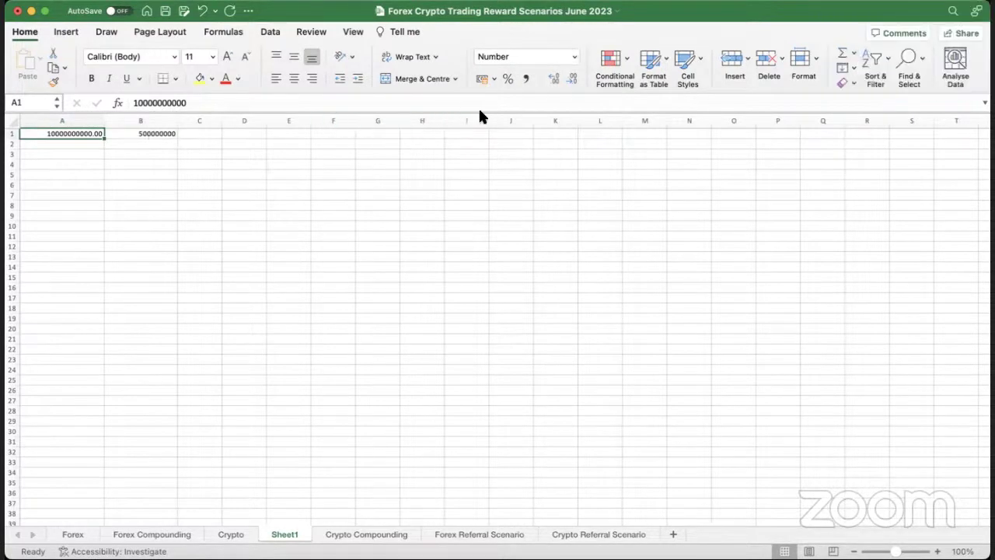
# Try to insert a thousands comma by hand into the value of cell A1.
pyautogui.click(142, 103)
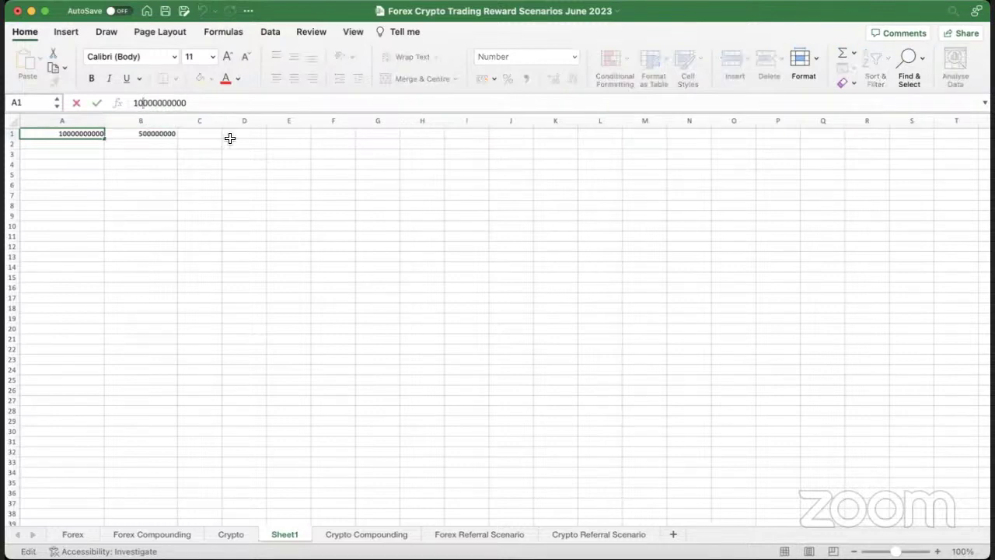
pyautogui.write(',')
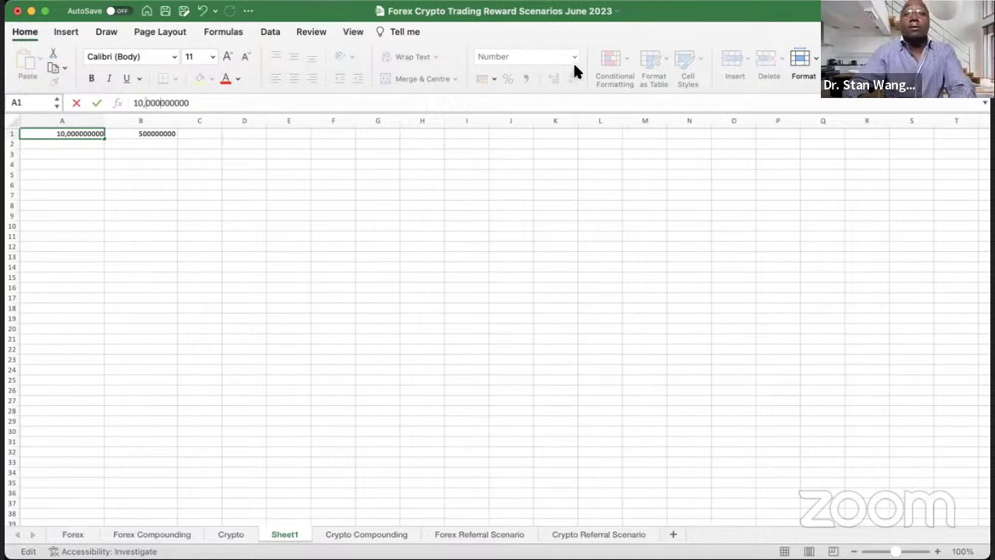
pyautogui.click(197, 188)
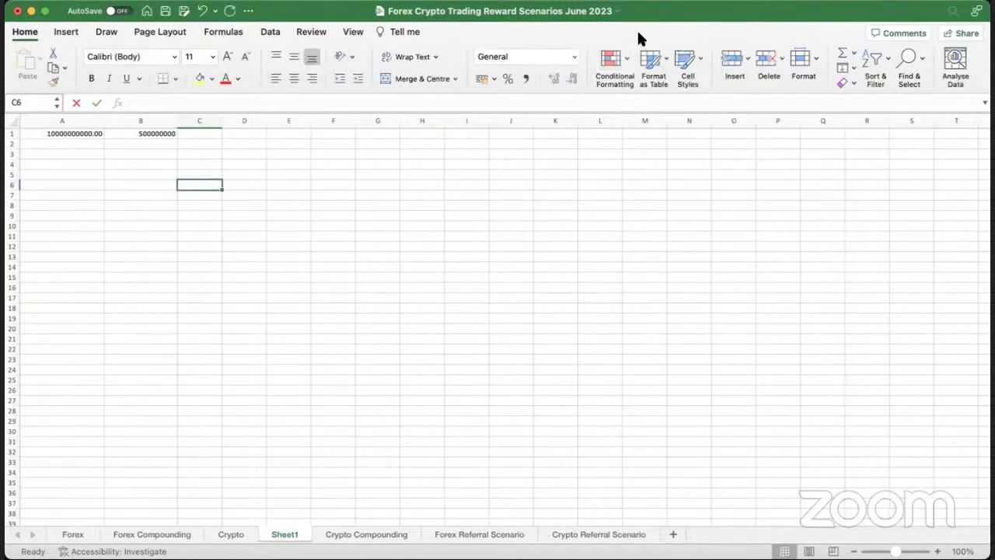
pyautogui.click(574, 56)
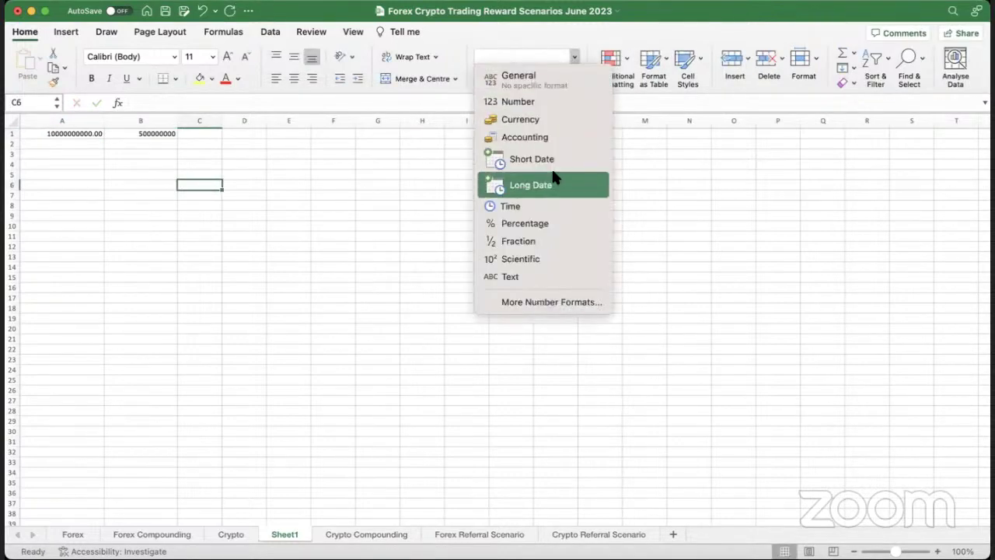
pyautogui.click(81, 133)
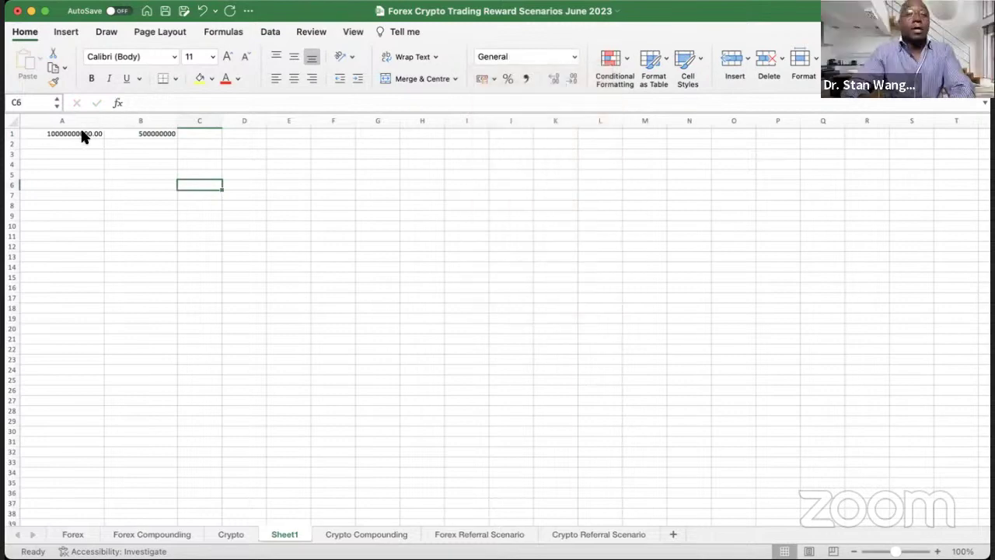
# Apply the comma style with thousands separators to cells A1 and B1.
pyautogui.click(81, 132)
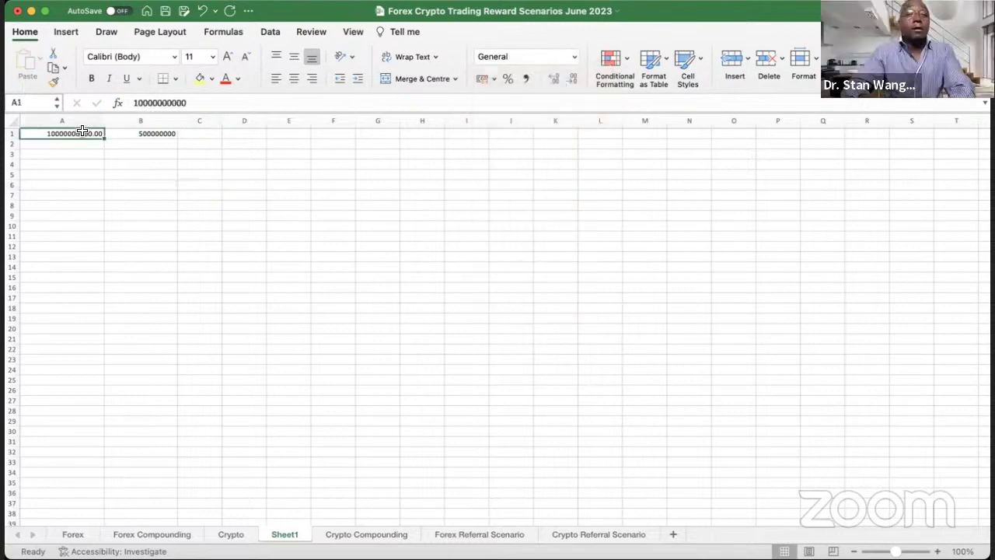
pyautogui.click(574, 55)
pyautogui.click(563, 36)
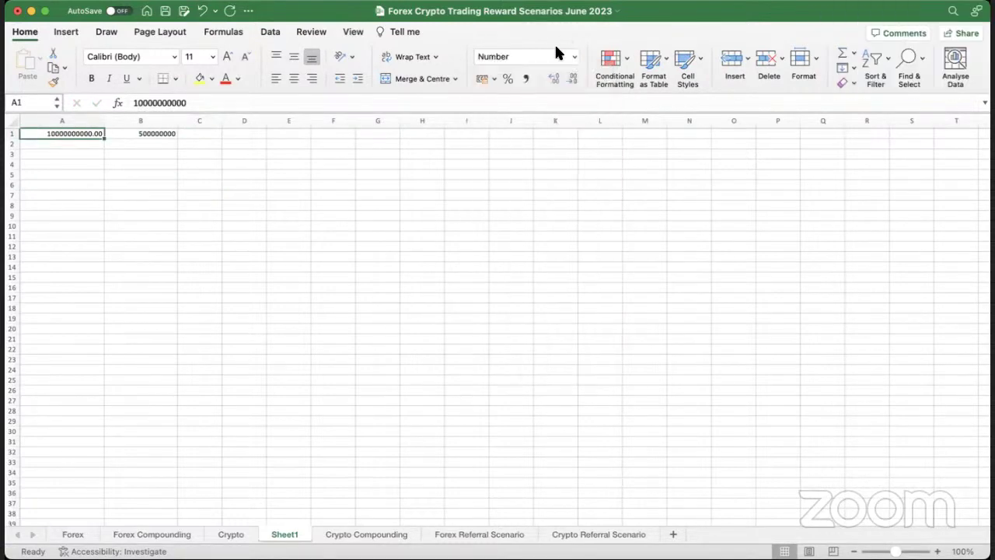
pyautogui.click(526, 79)
pyautogui.click(156, 144)
pyautogui.click(161, 134)
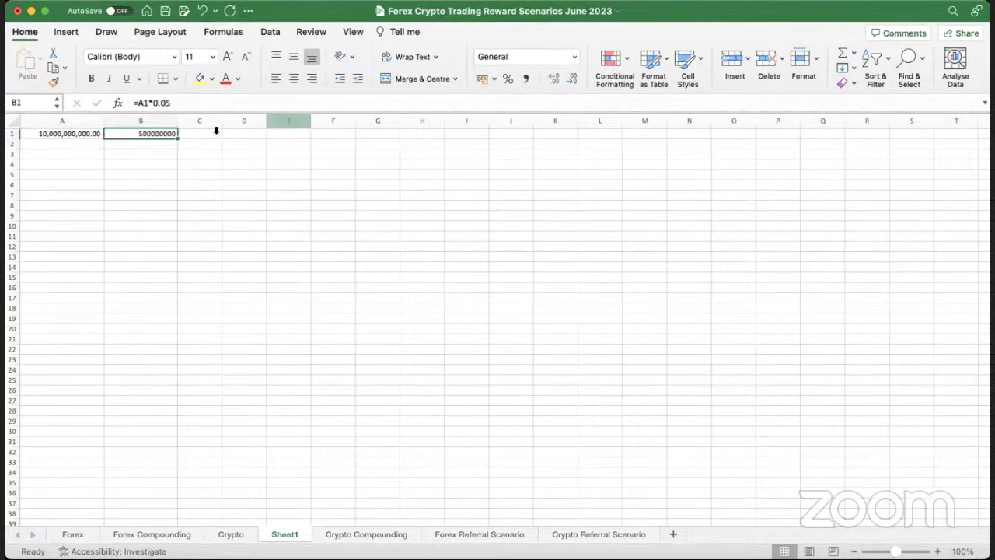
pyautogui.click(524, 79)
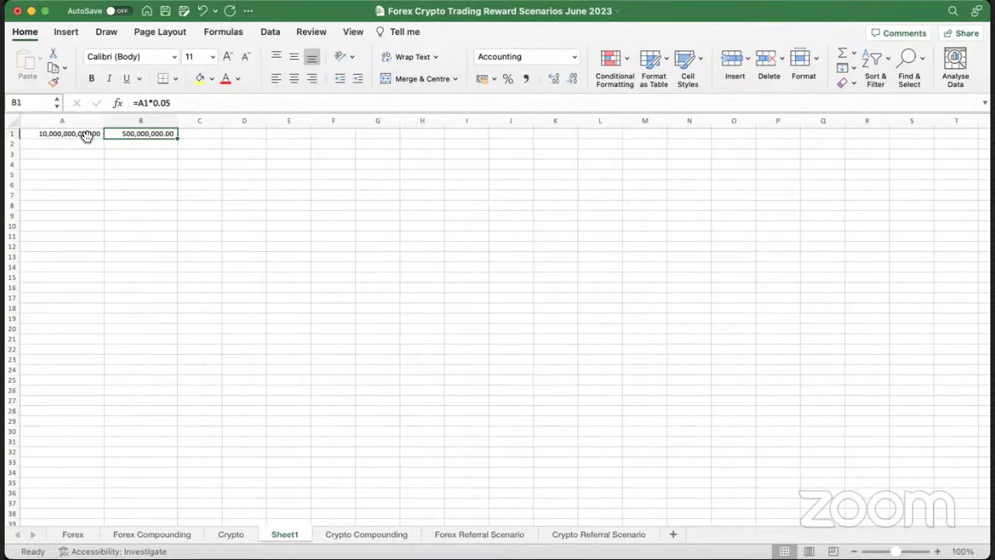
# Reduce the number format of cells B1 and A1 to zero decimal places.
pyautogui.click(552, 79)
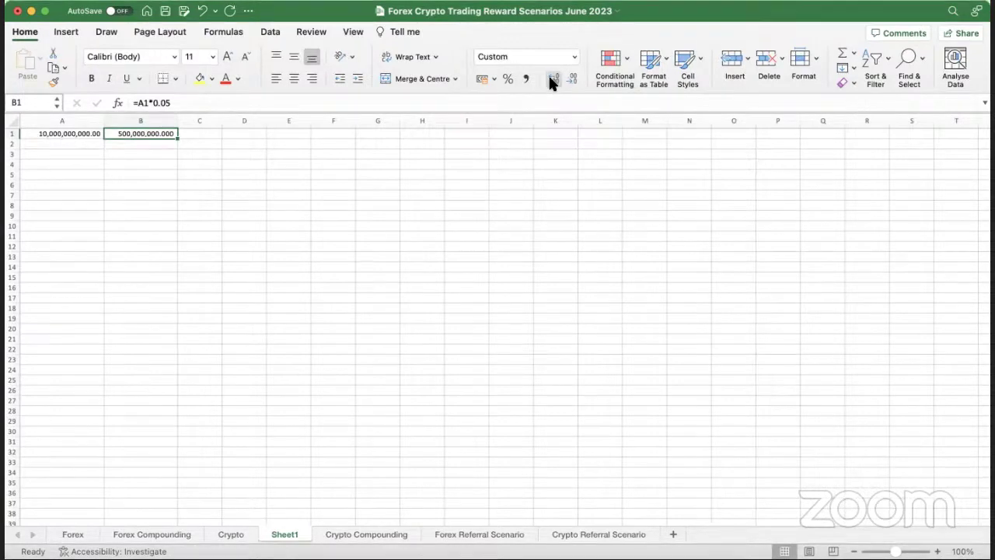
pyautogui.click(573, 81)
pyautogui.click(573, 81)
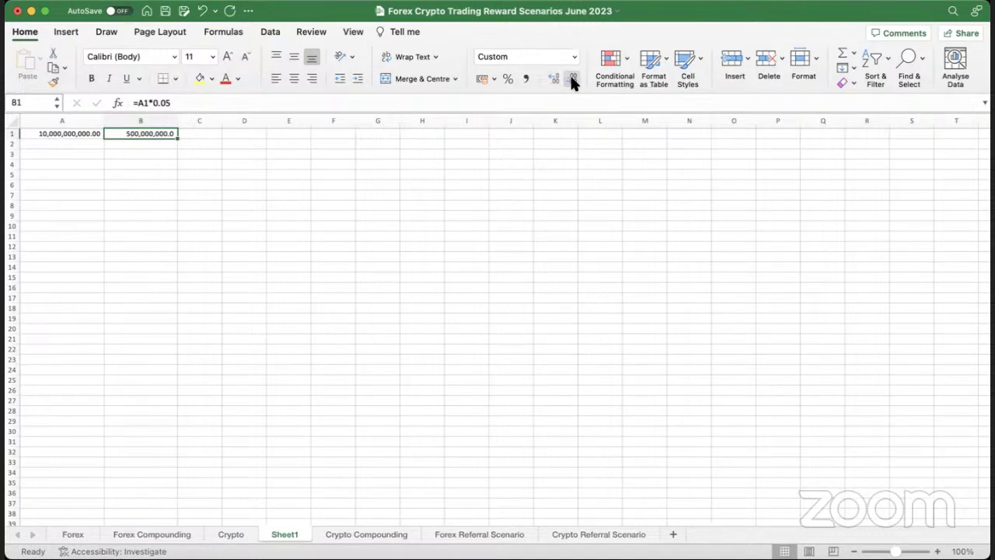
pyautogui.click(572, 81)
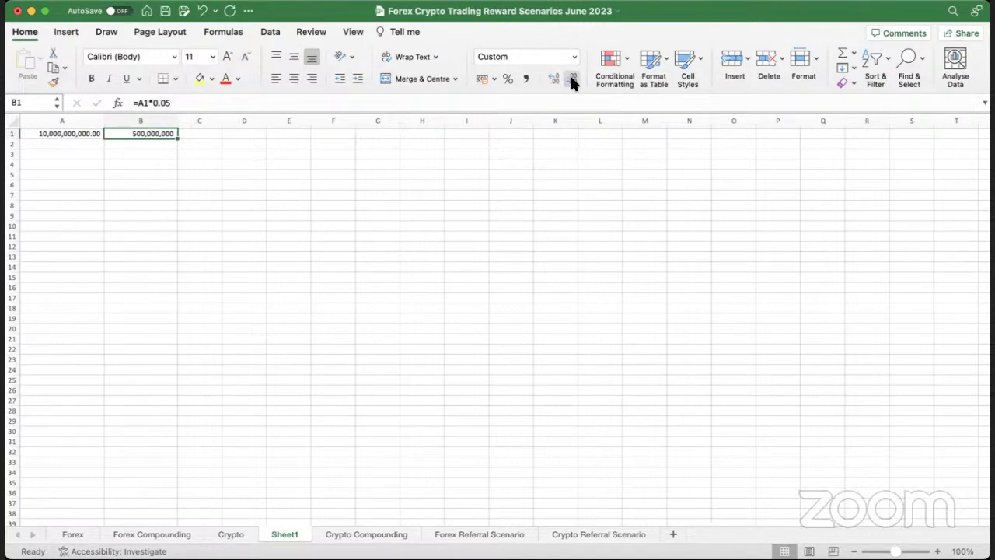
pyautogui.click(89, 133)
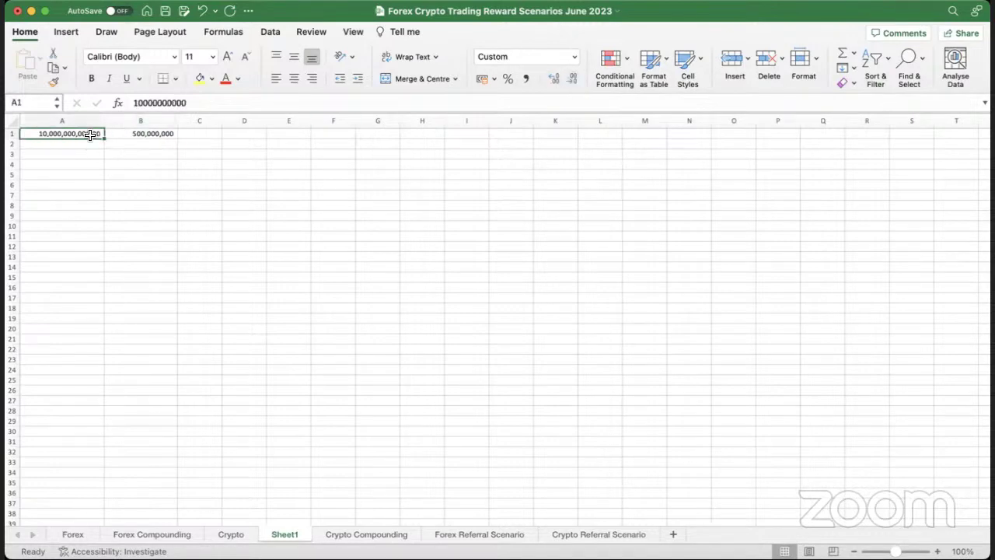
pyautogui.click(572, 81)
pyautogui.click(572, 81)
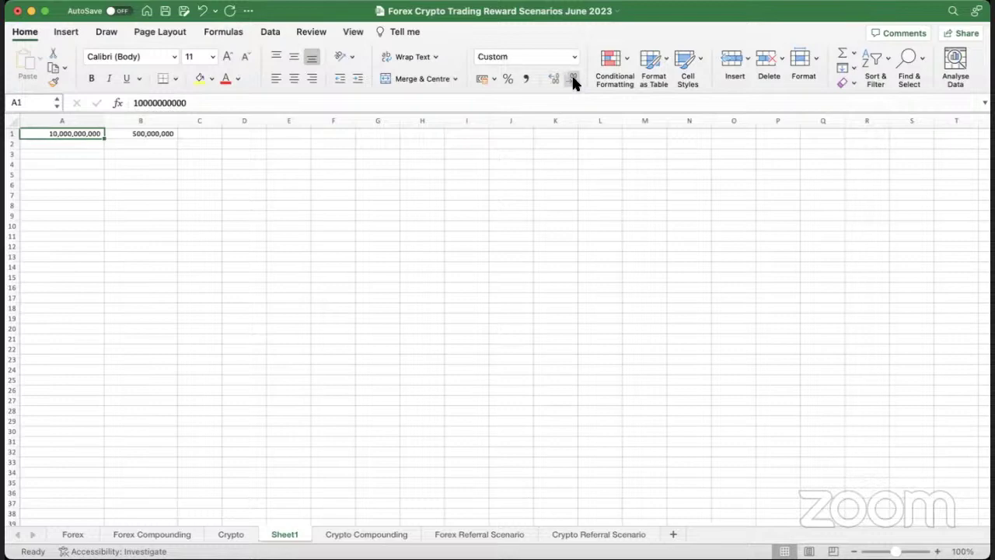
# Widen column C and enter 3000000 in cell C1.
pyautogui.click(340, 143)
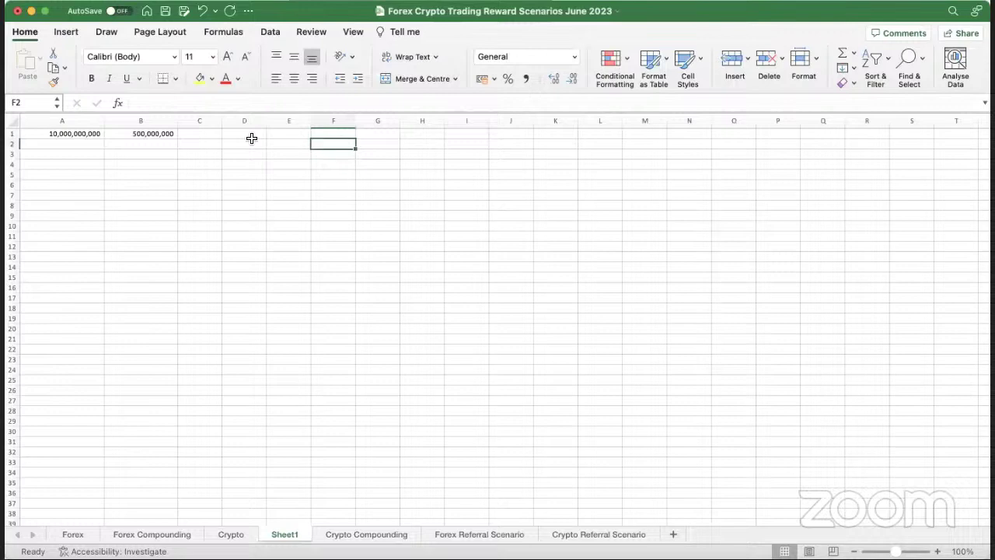
pyautogui.click(200, 133)
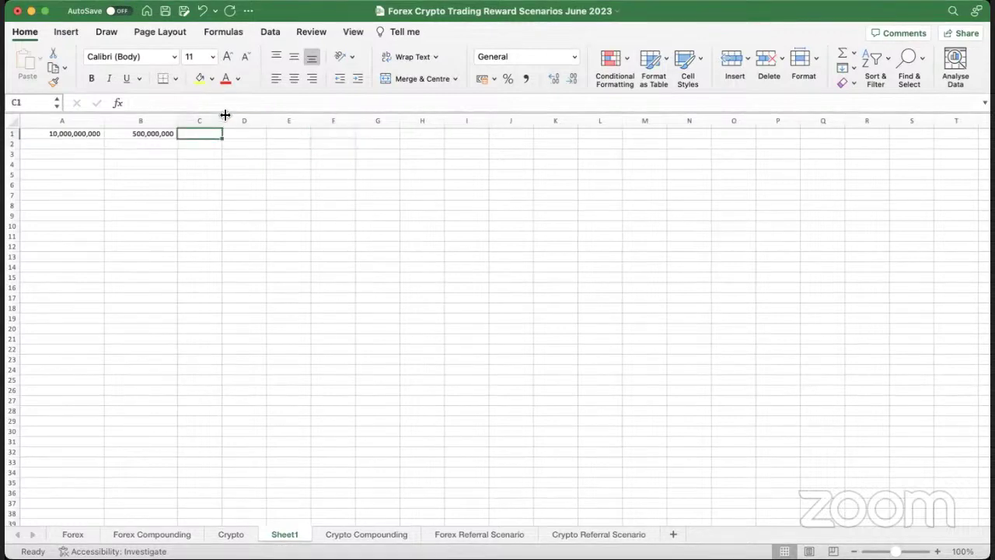
pyautogui.moveTo(224, 121); pyautogui.dragTo(251, 123)
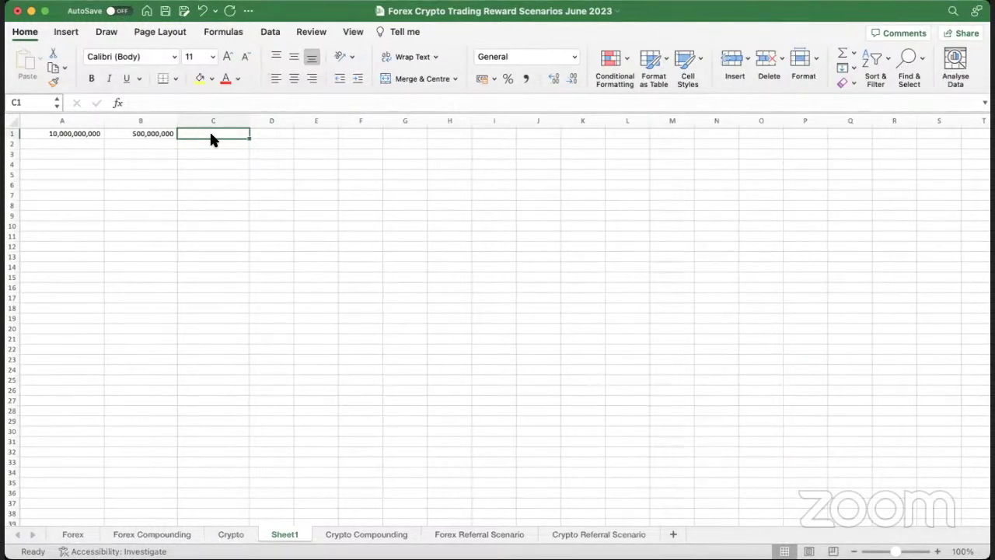
pyautogui.hscroll(1, 209, 135)
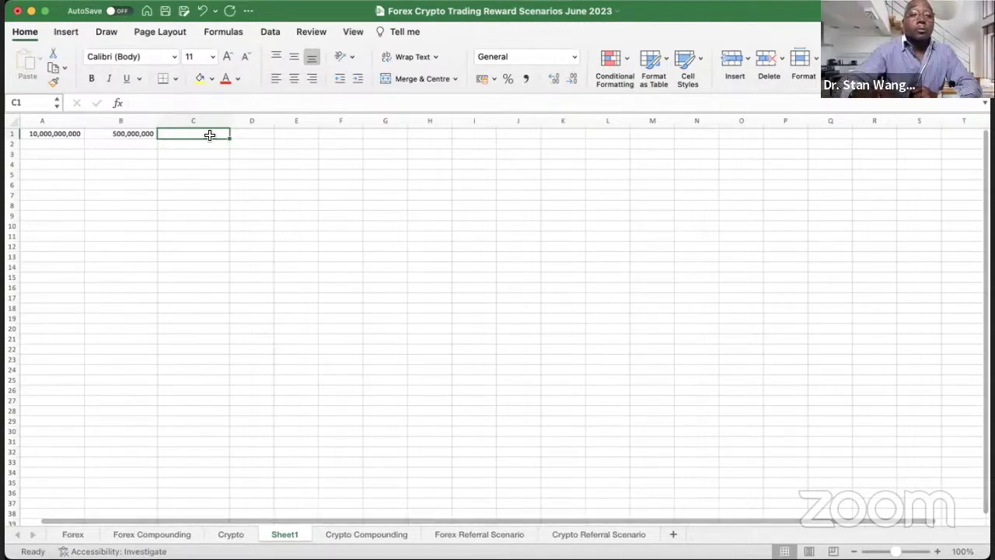
pyautogui.write('3')
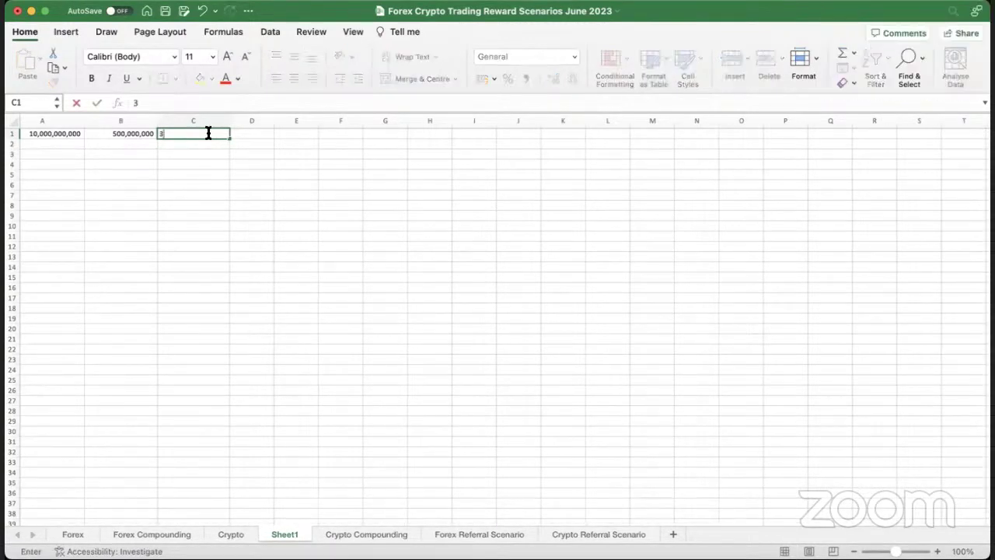
pyautogui.write('000000')
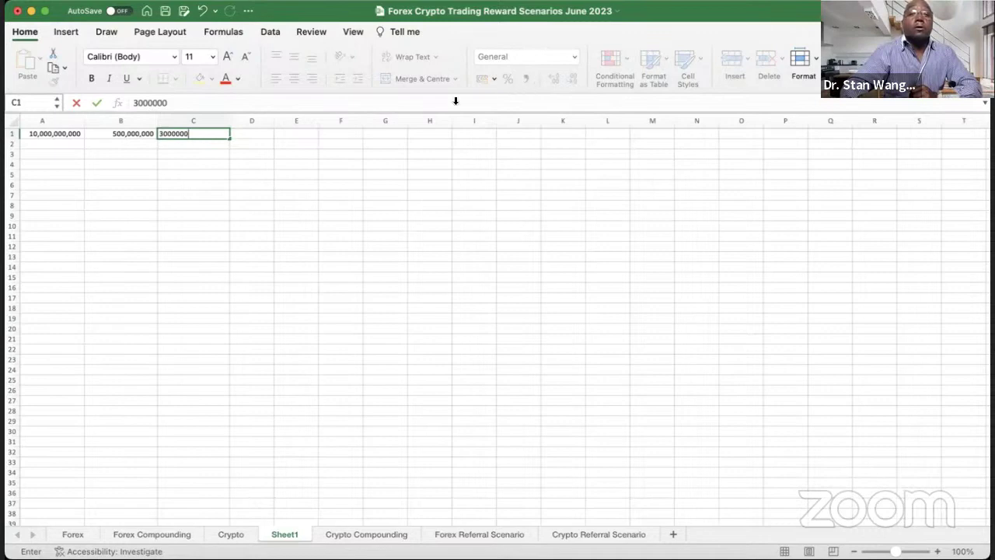
pyautogui.click(179, 155)
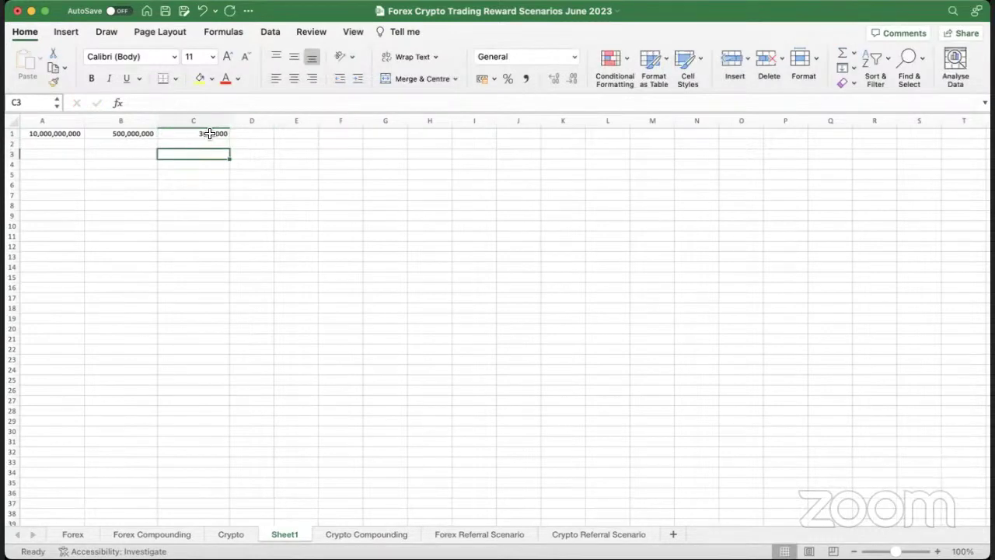
# Apply the comma style to cell C1 and reduce it to zero decimal places.
pyautogui.click(202, 134)
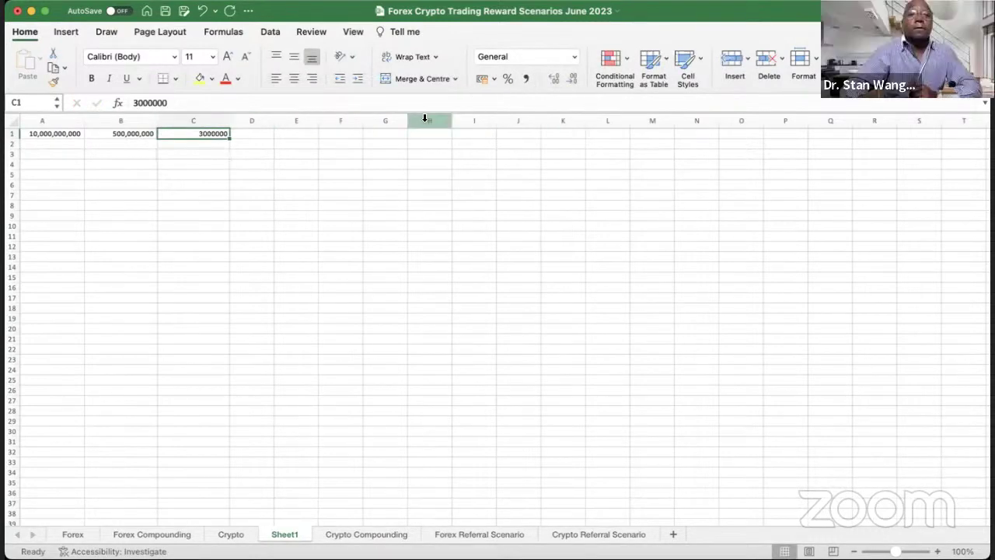
pyautogui.click(526, 78)
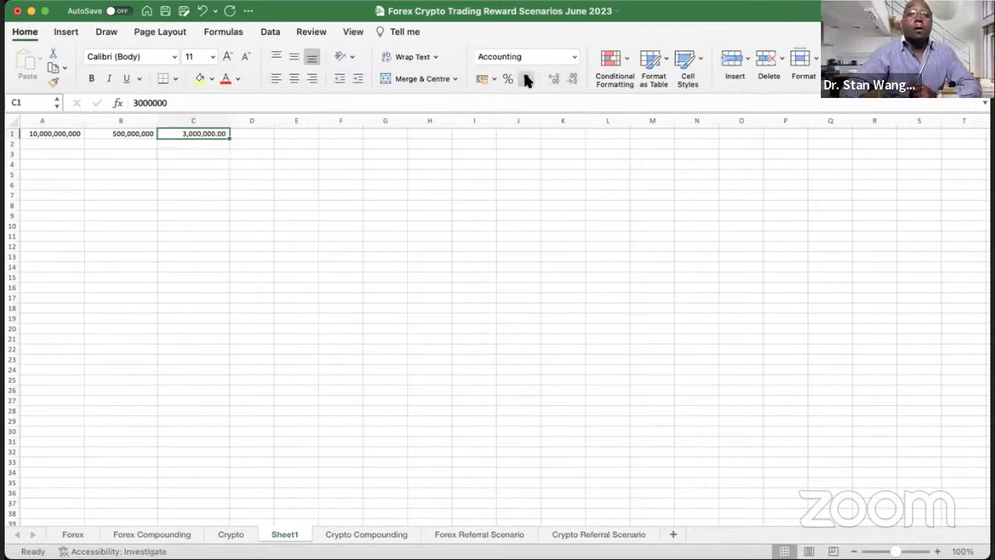
pyautogui.click(572, 78)
pyautogui.click(572, 77)
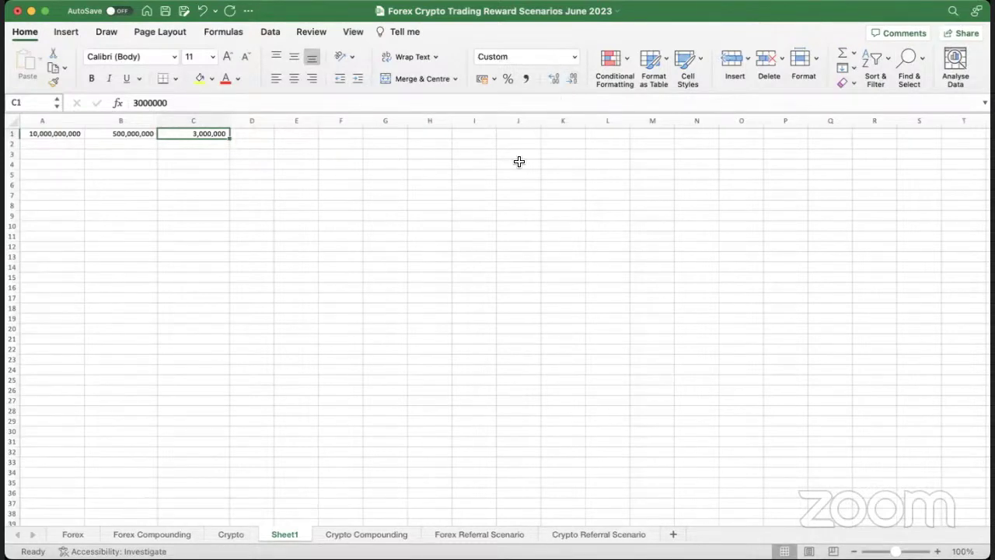
# Widen column D and divide B1 by C1 with the formula =B1/C1 in cell D1.
pyautogui.click(261, 140)
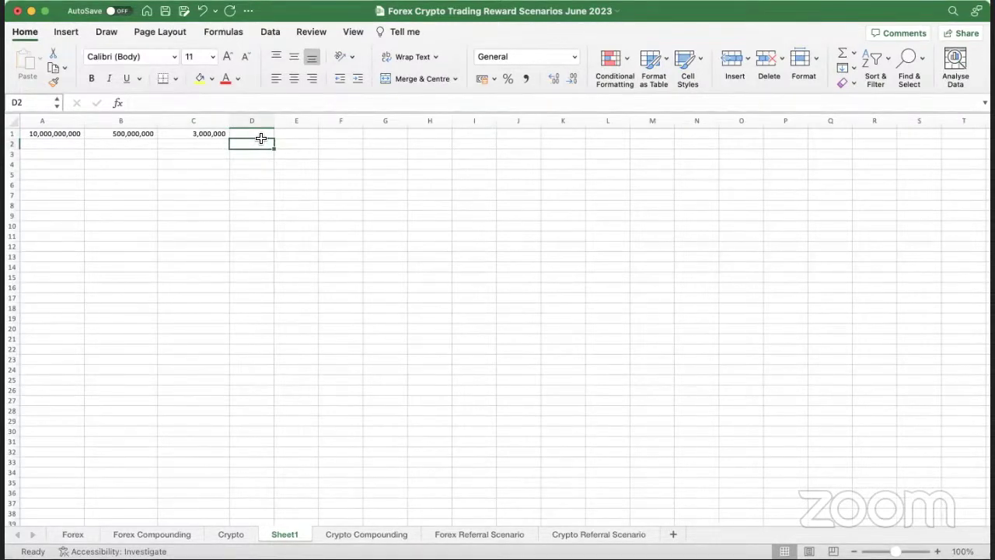
pyautogui.click(135, 136)
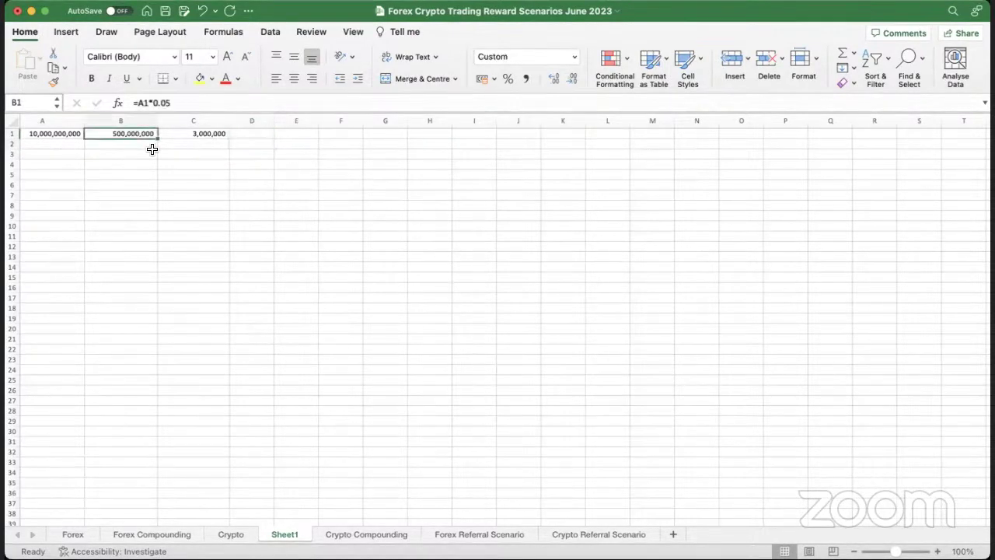
pyautogui.click(258, 133)
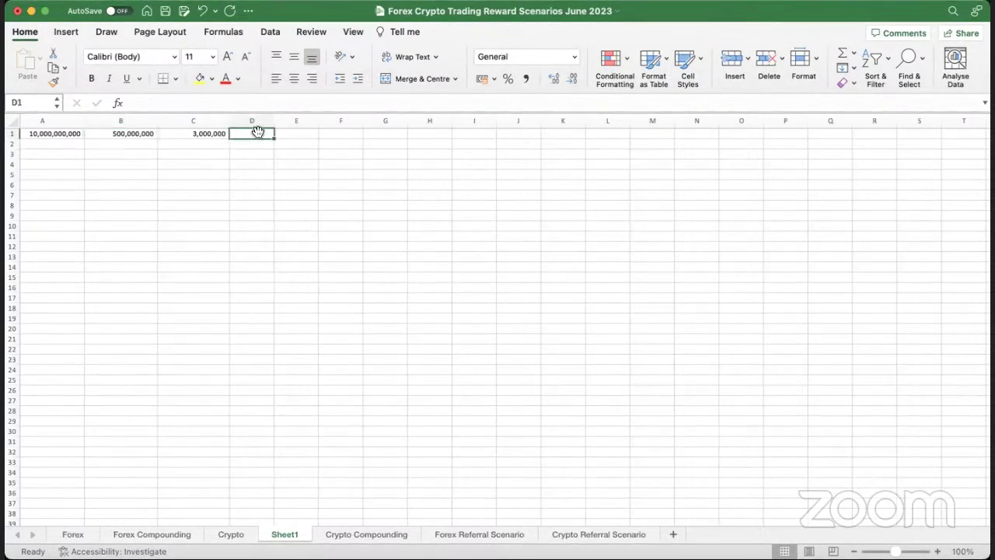
pyautogui.moveTo(275, 120); pyautogui.dragTo(291, 121)
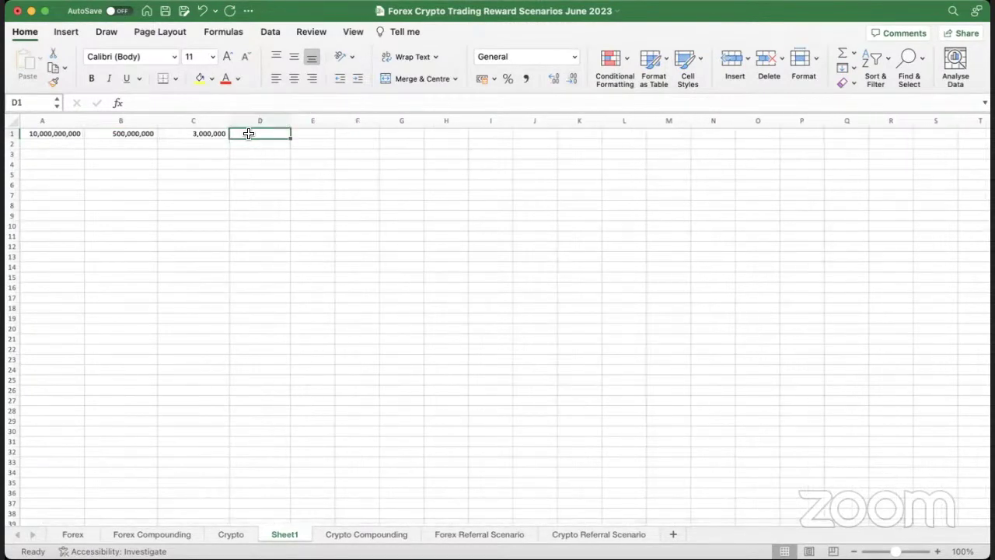
pyautogui.write('=')
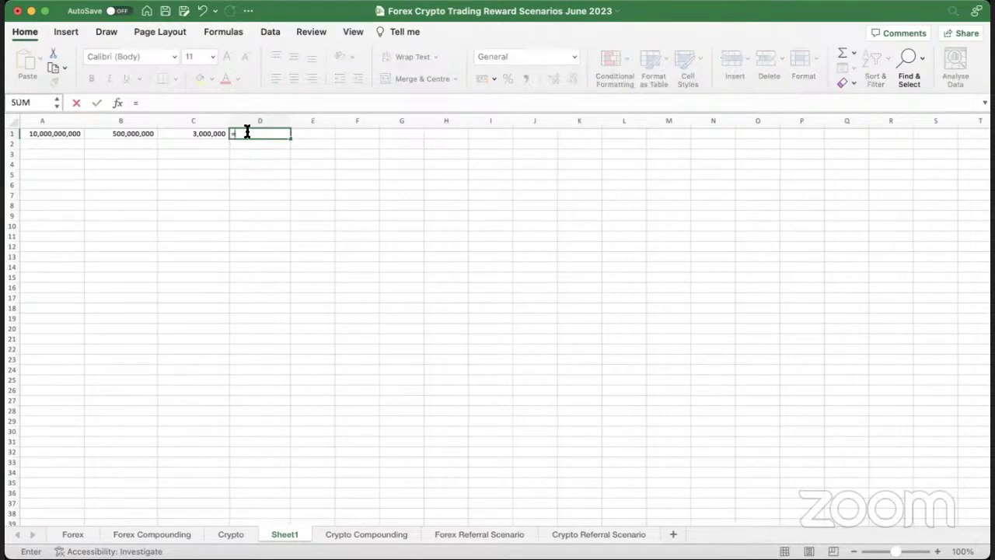
pyautogui.click(140, 133)
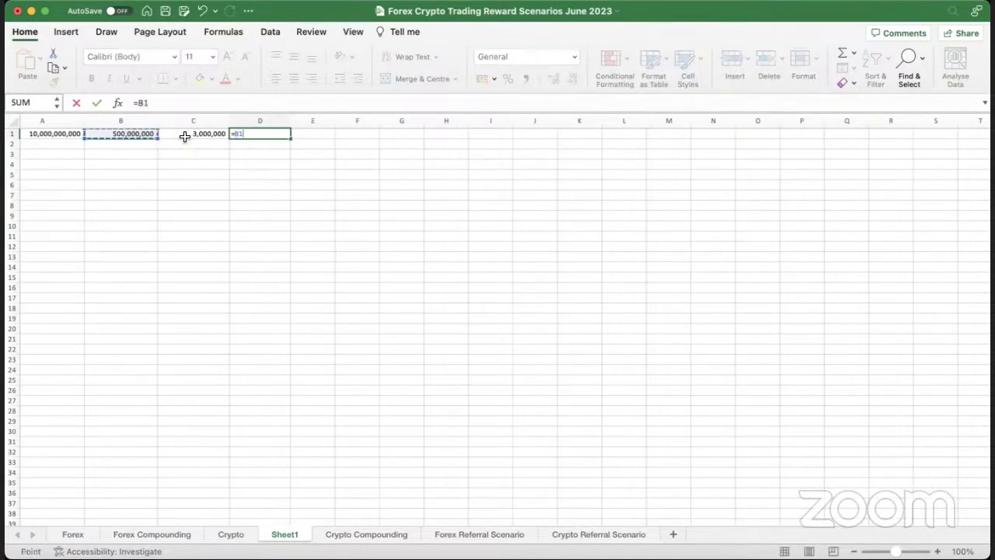
pyautogui.write('/')
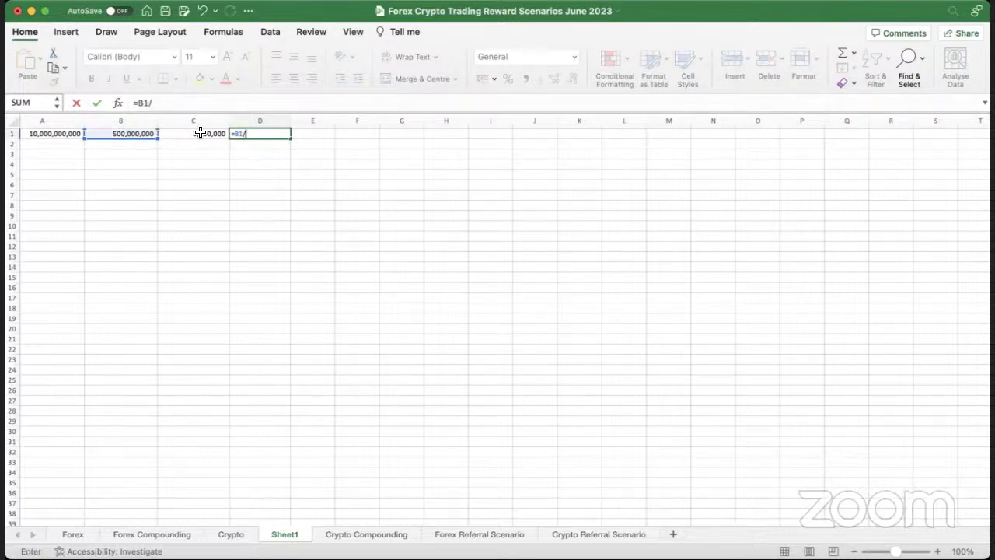
pyautogui.click(201, 133)
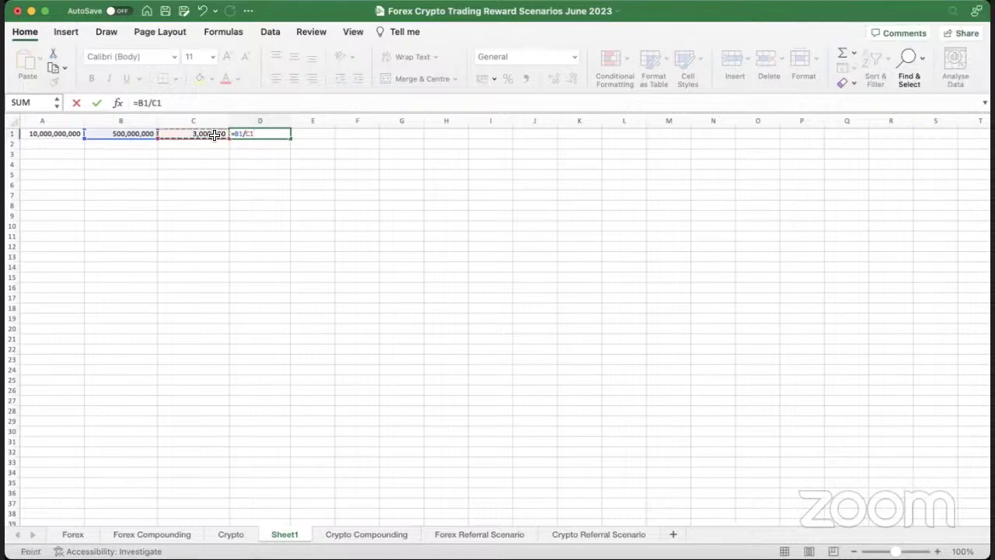
pyautogui.press('Return')
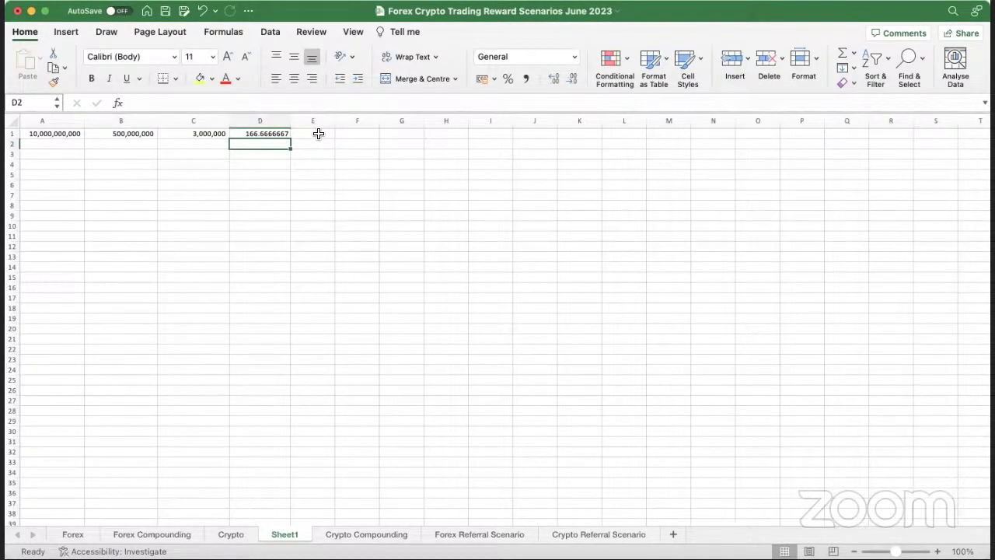
# Select cell E1 and widen column D a little more.
pyautogui.hscroll(1, 318, 134)
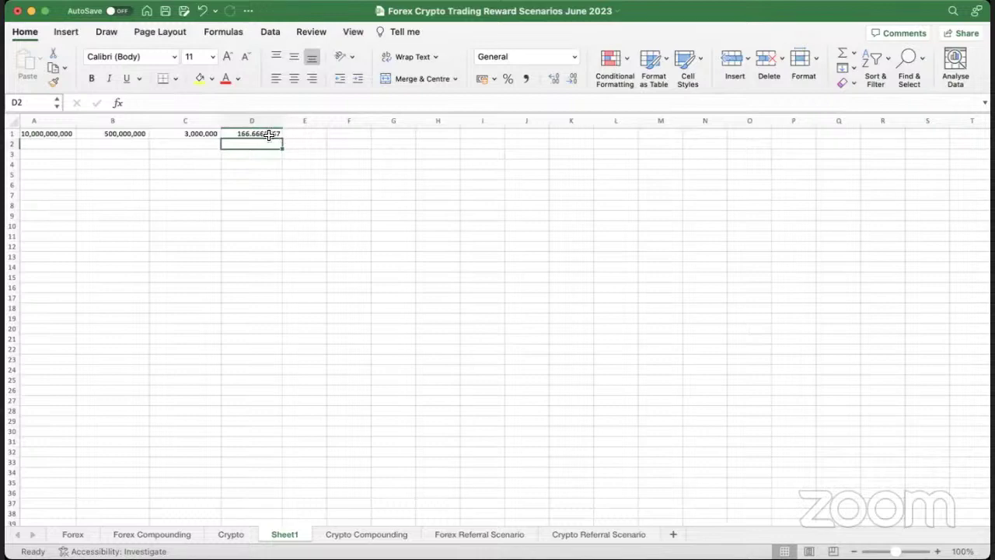
pyautogui.click(294, 133)
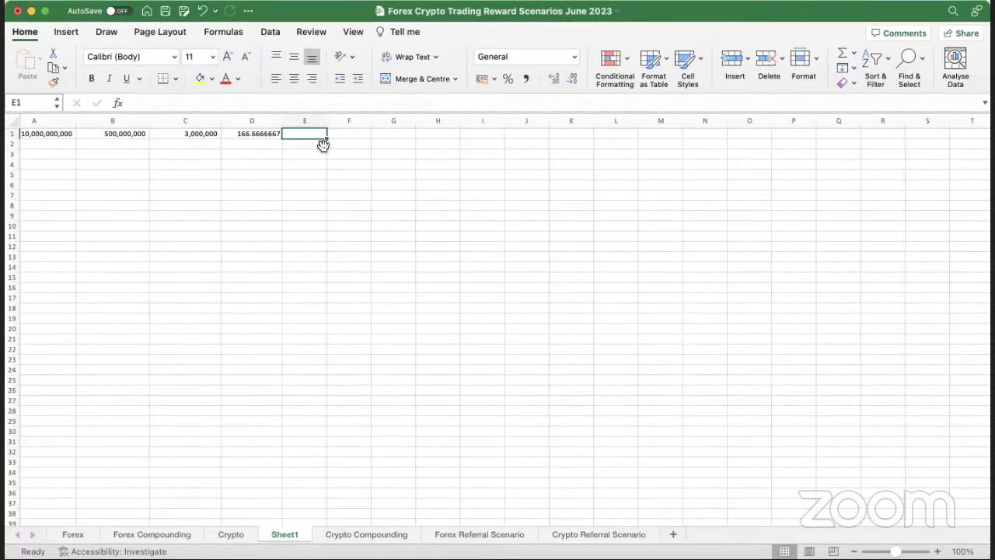
pyautogui.moveTo(284, 117); pyautogui.dragTo(303, 117)
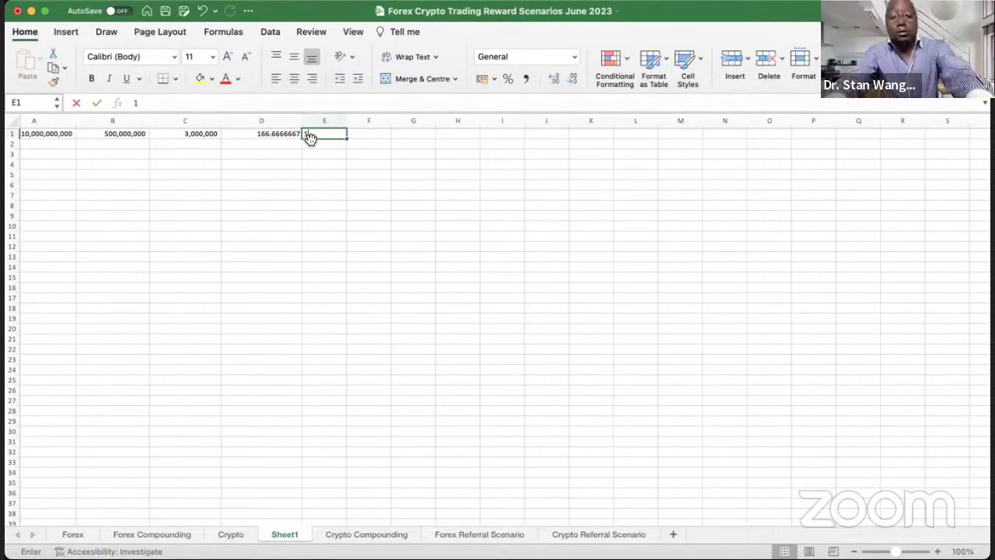
# Enter the formula =D1*100 in cell E1 and apply the comma style to it.
pyautogui.write('10')
pyautogui.press('BackSpace')
pyautogui.press('BackSpace')
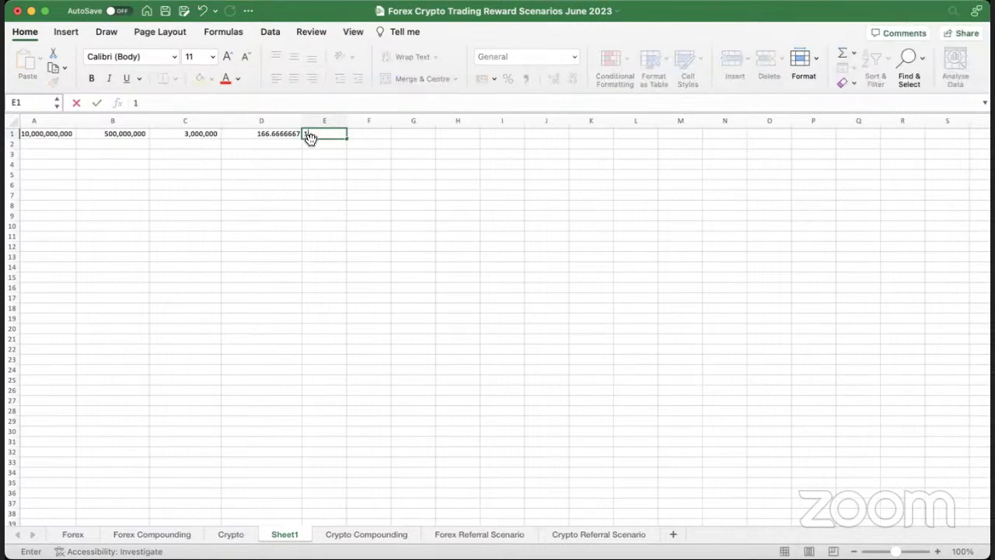
pyautogui.write('=')
pyautogui.click(291, 136)
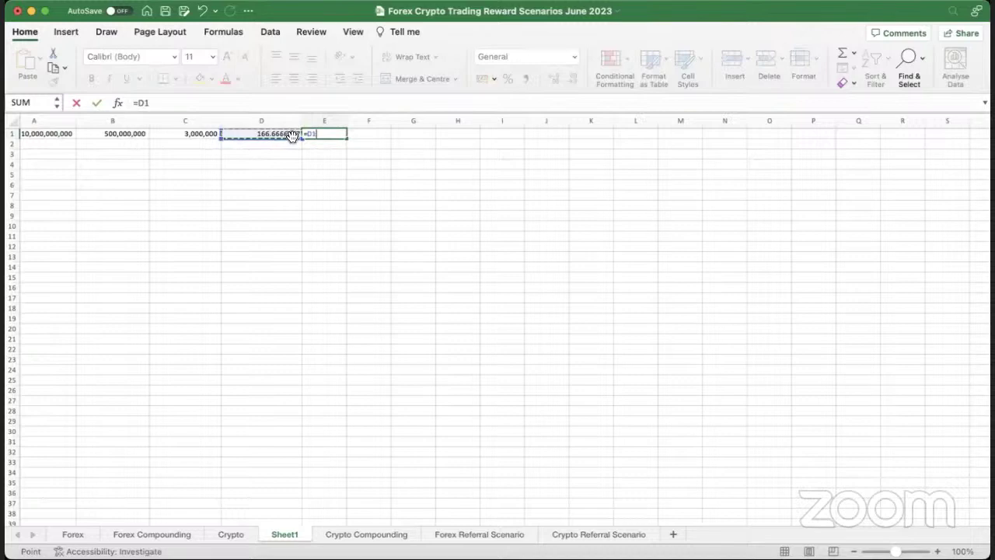
pyautogui.write('*100')
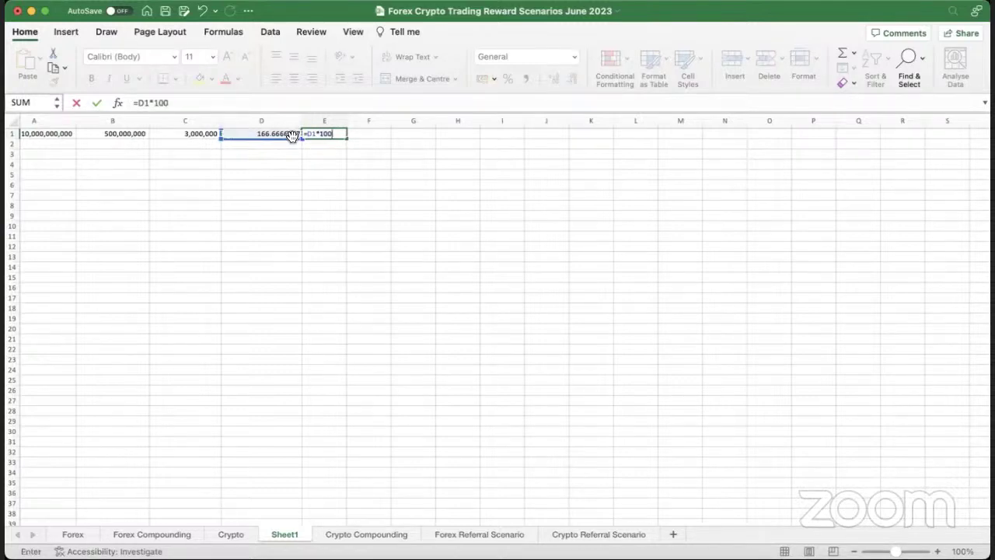
pyautogui.click(330, 154)
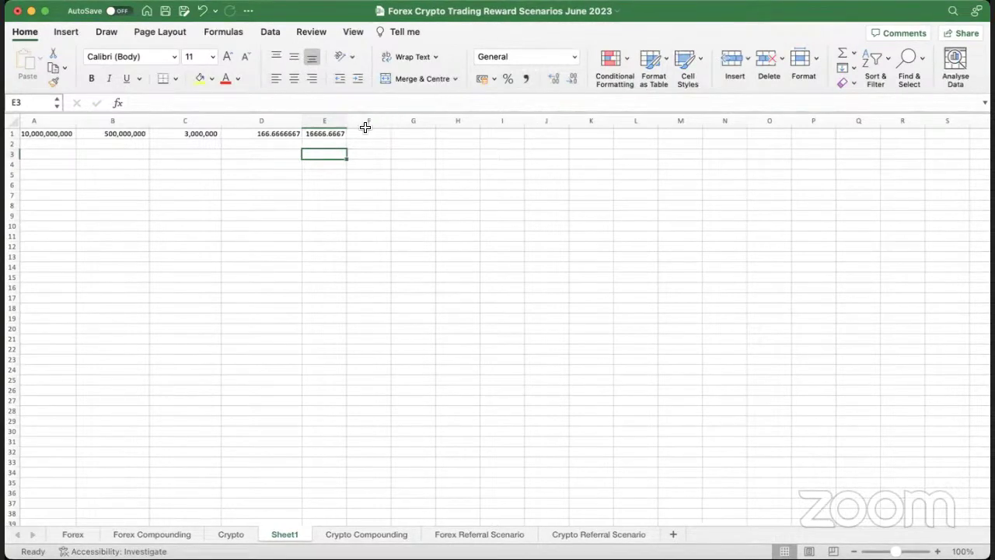
pyautogui.click(325, 134)
pyautogui.click(528, 80)
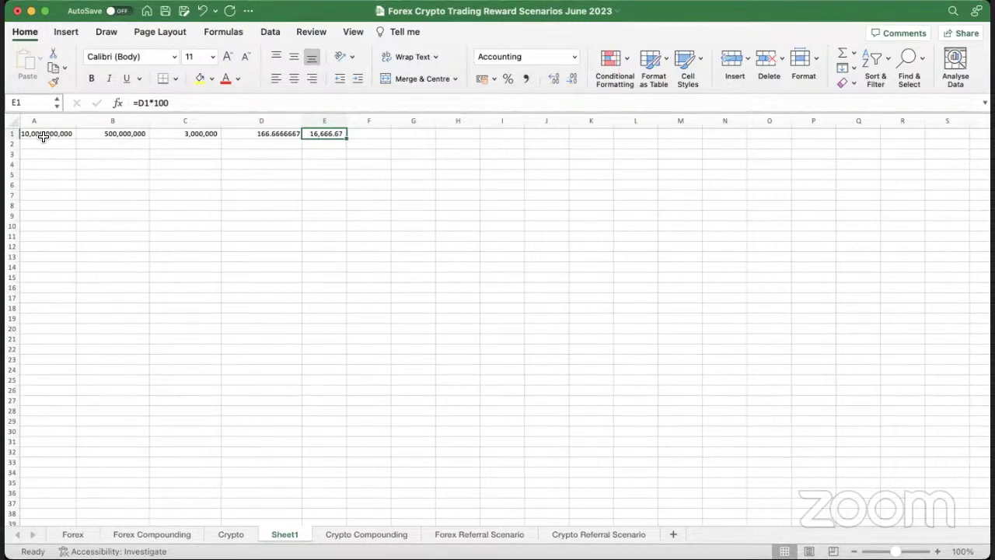
# Copy all of row 1 into row 3, select cell C3 and end the copy mode.
pyautogui.click(11, 134)
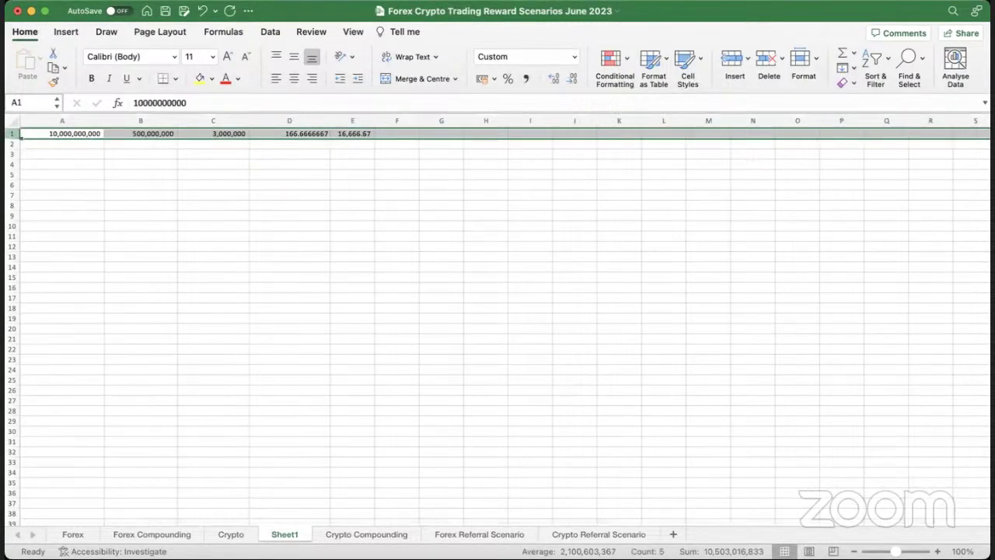
pyautogui.press('super+c')
pyautogui.click(13, 154)
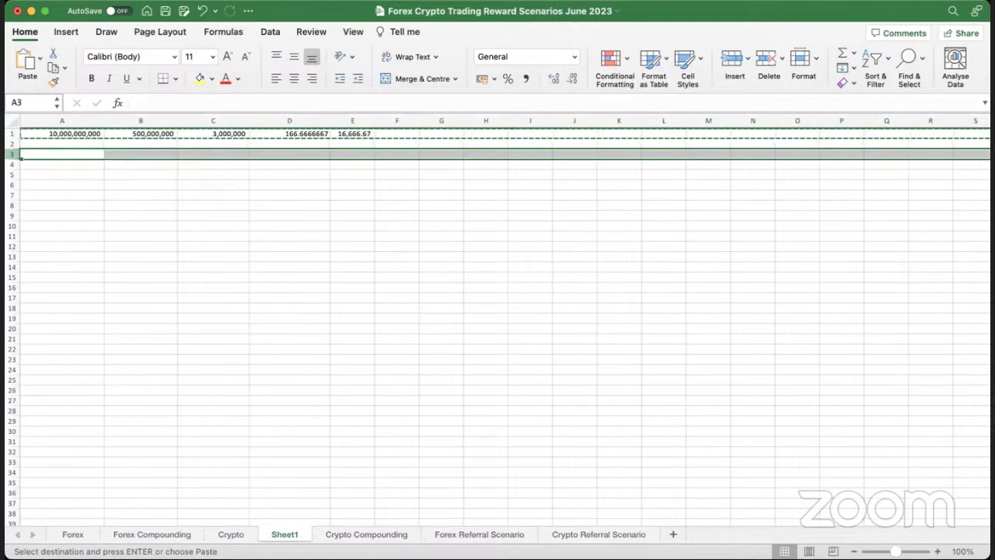
pyautogui.press('super+v')
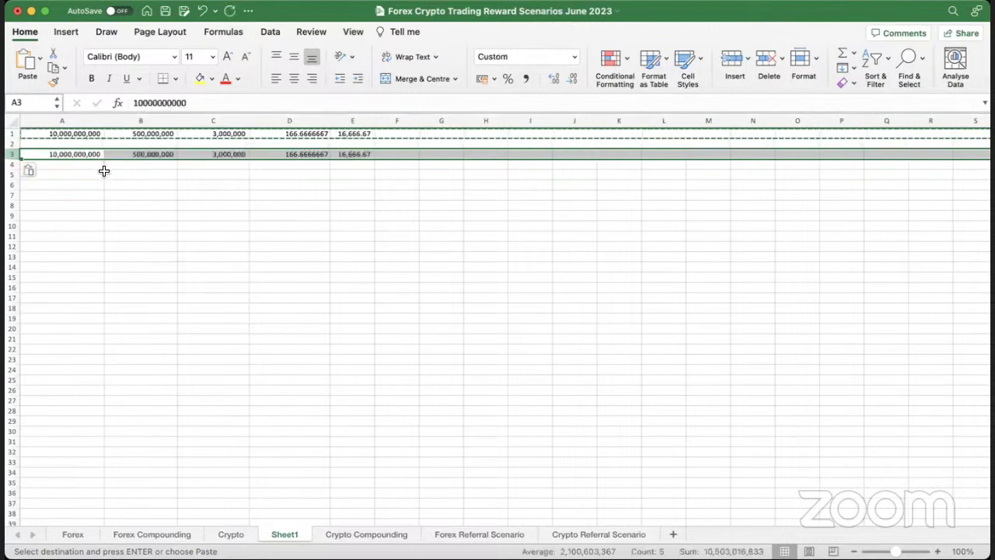
pyautogui.click(104, 171)
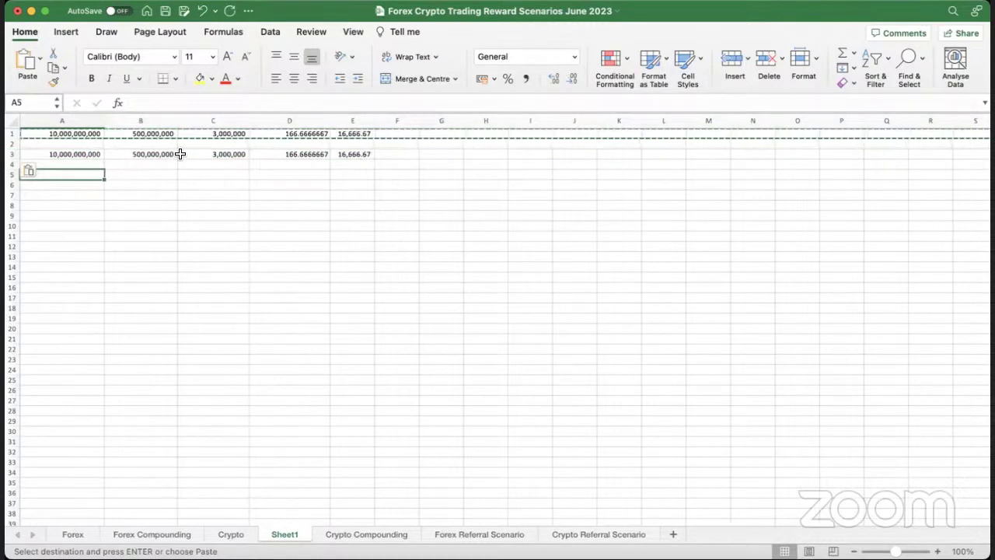
pyautogui.click(228, 155)
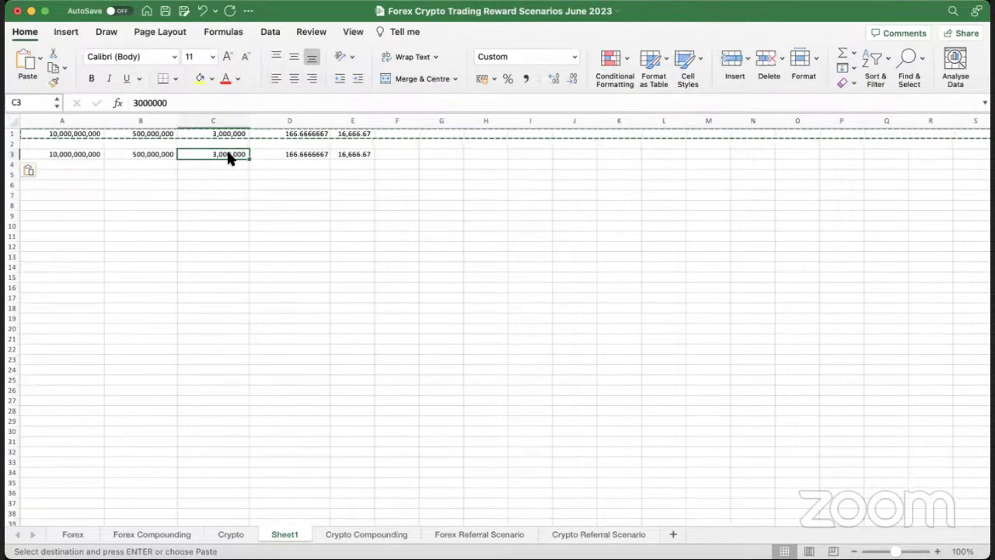
pyautogui.hscroll(1, 230, 155)
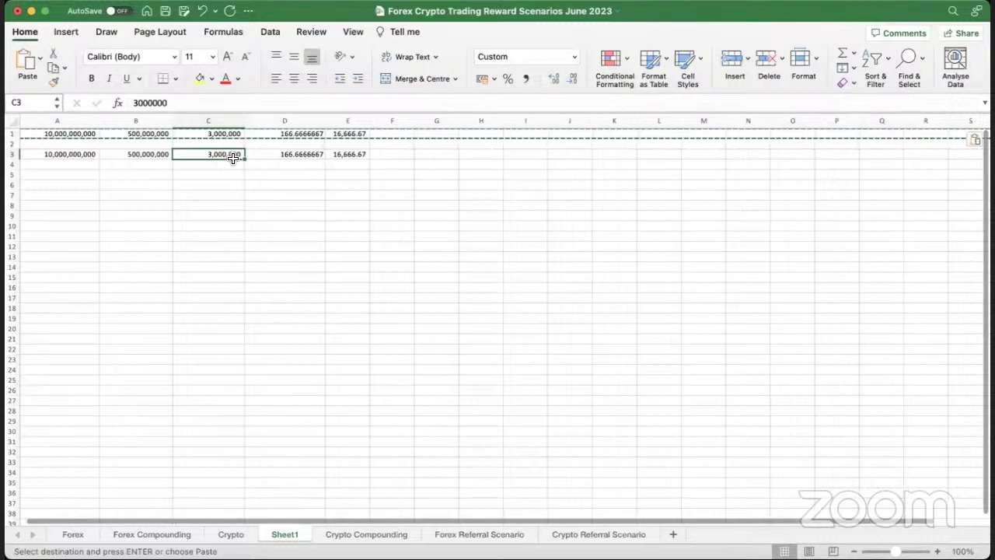
pyautogui.click(220, 185)
pyautogui.click(220, 155)
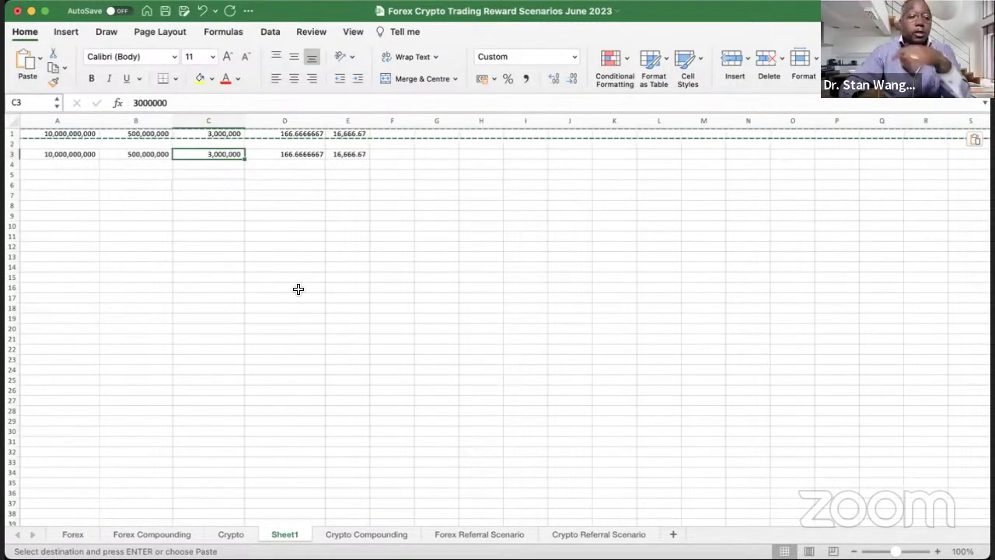
pyautogui.press('Escape')
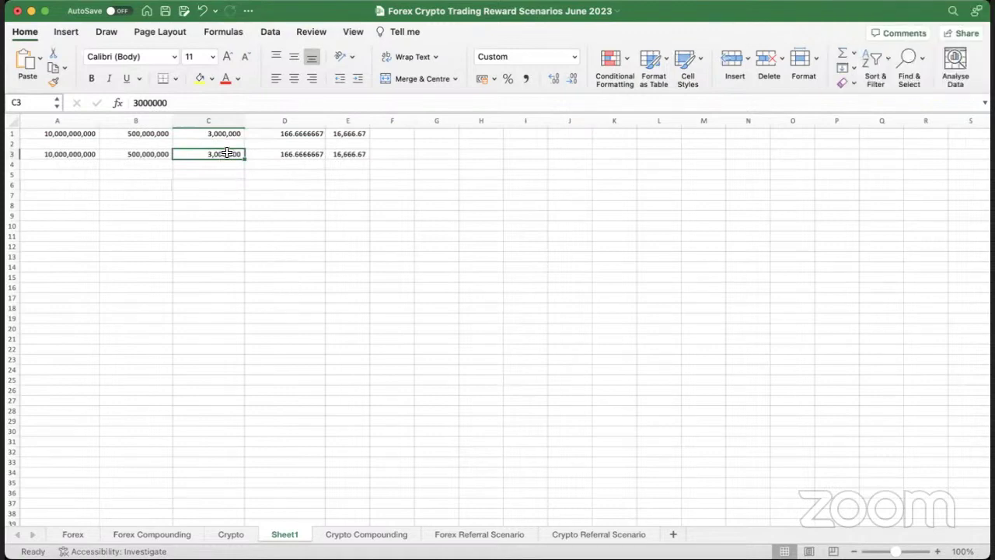
# Enter 500000 in cell C3 as the divisor for the second scenario.
pyautogui.write('5')
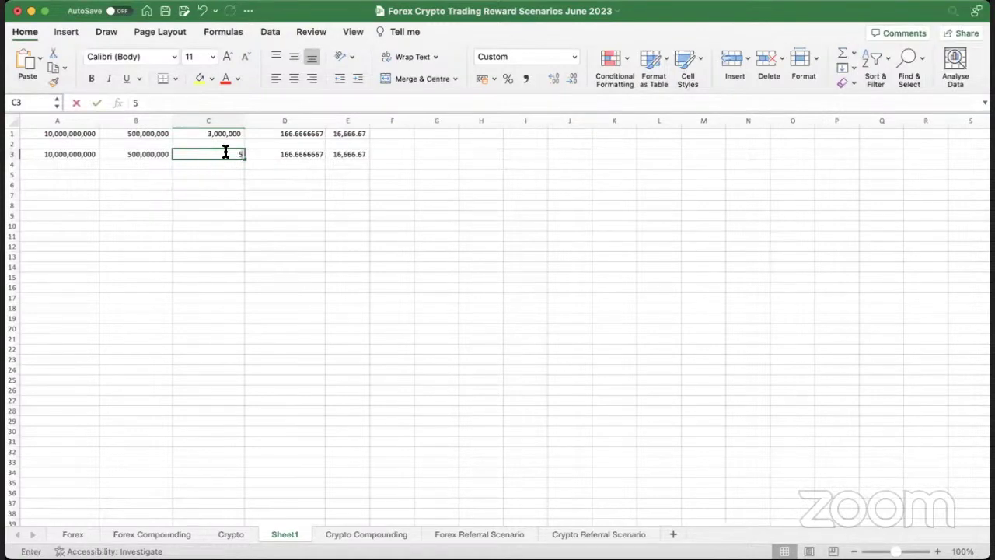
pyautogui.write('00000')
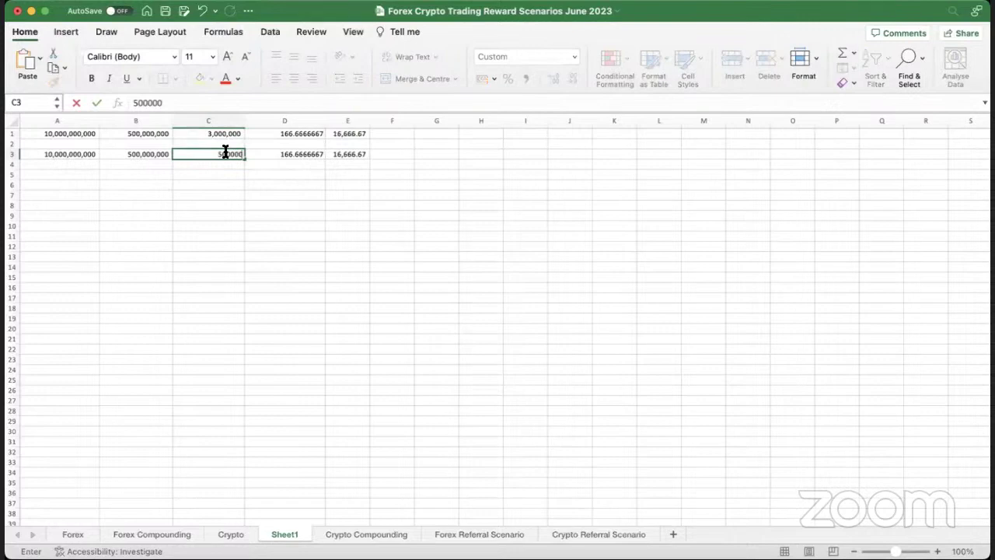
pyautogui.click(262, 185)
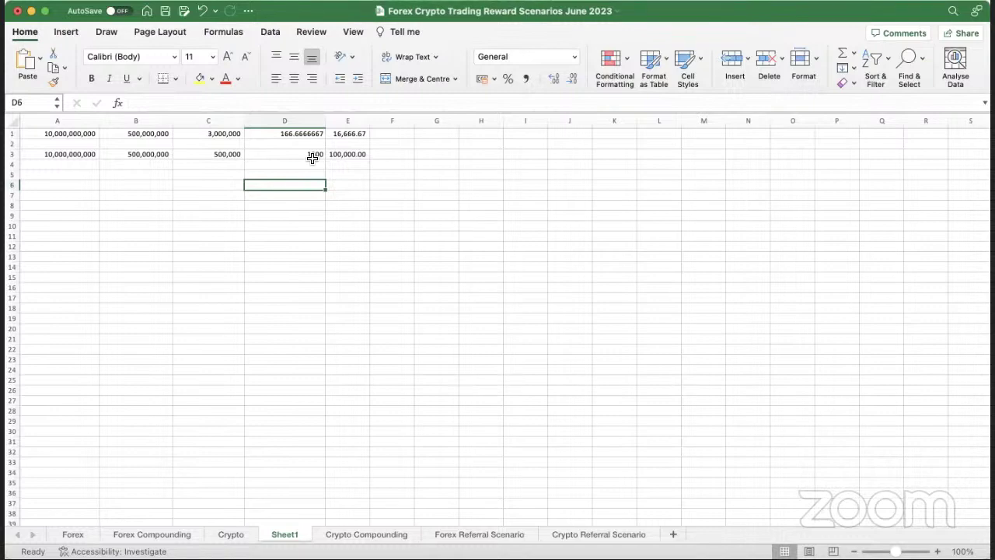
# Copy all of row 1 into row 5 and end the copy mode.
pyautogui.click(11, 134)
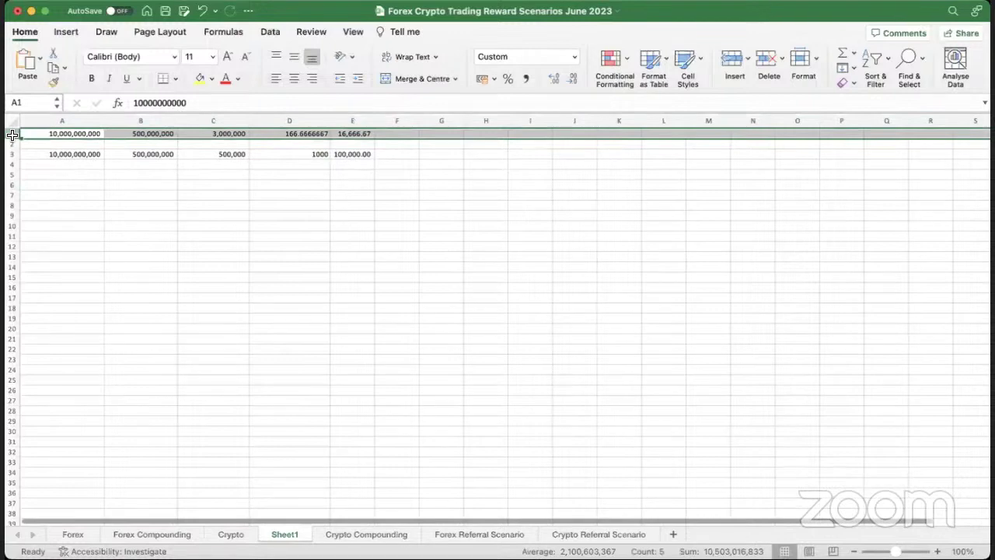
pyautogui.press('super+c')
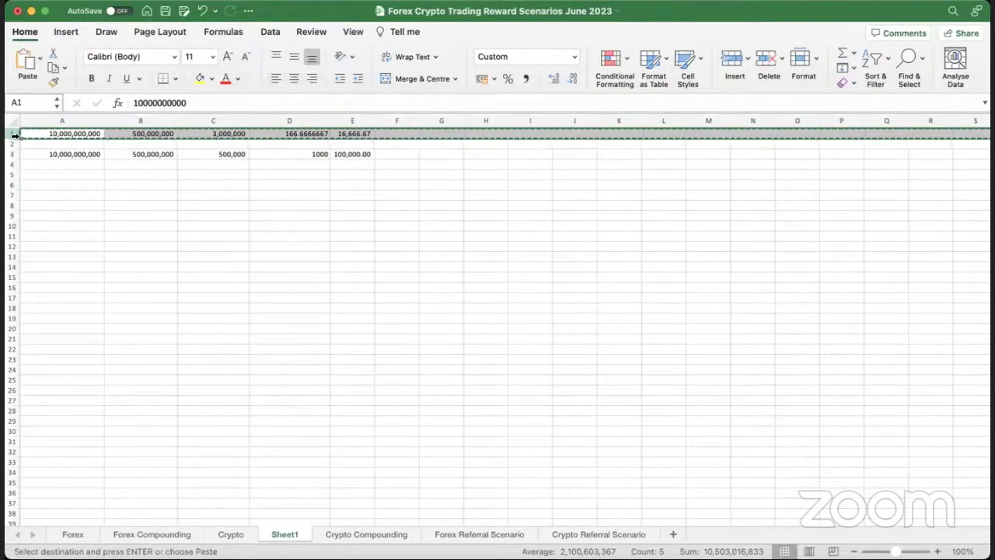
pyautogui.click(34, 177)
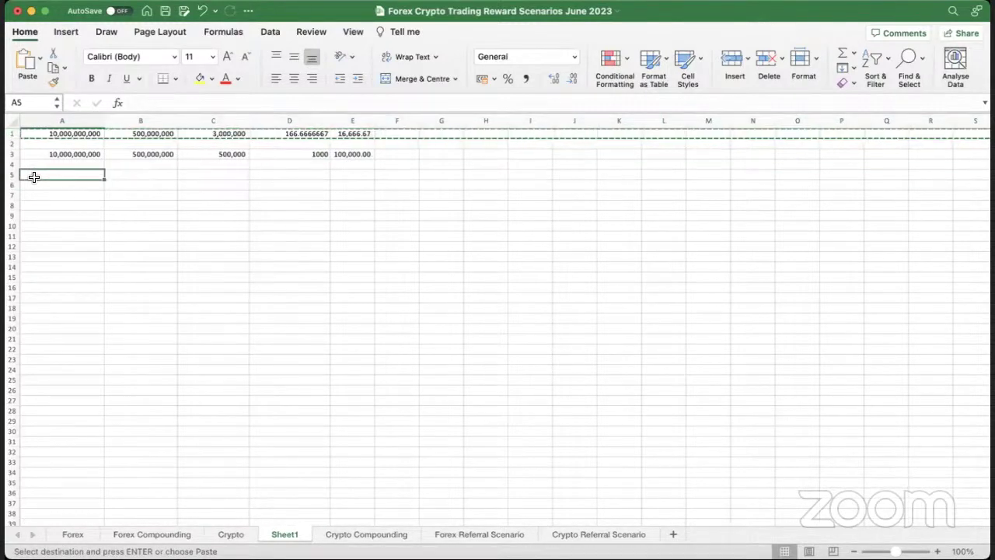
pyautogui.click(16, 175)
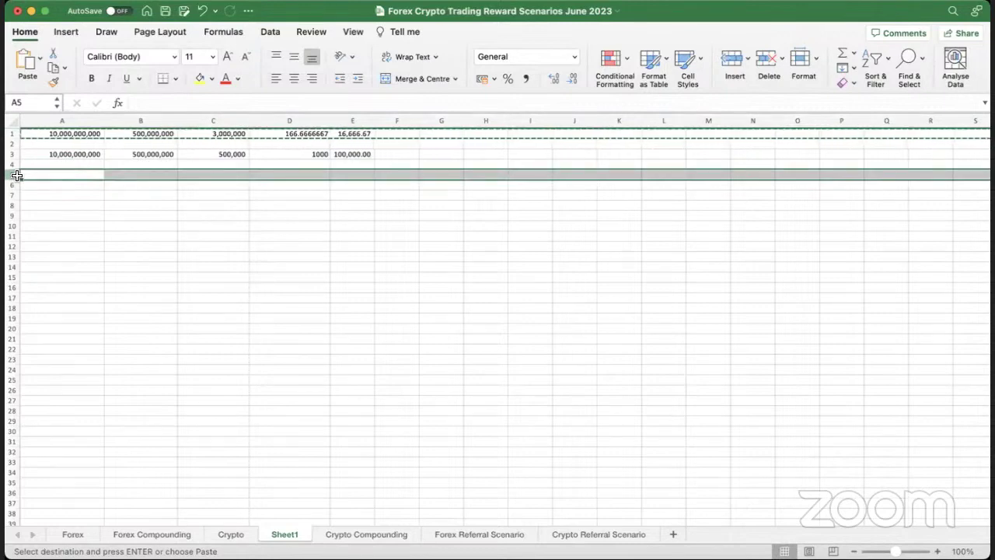
pyautogui.press('super+v')
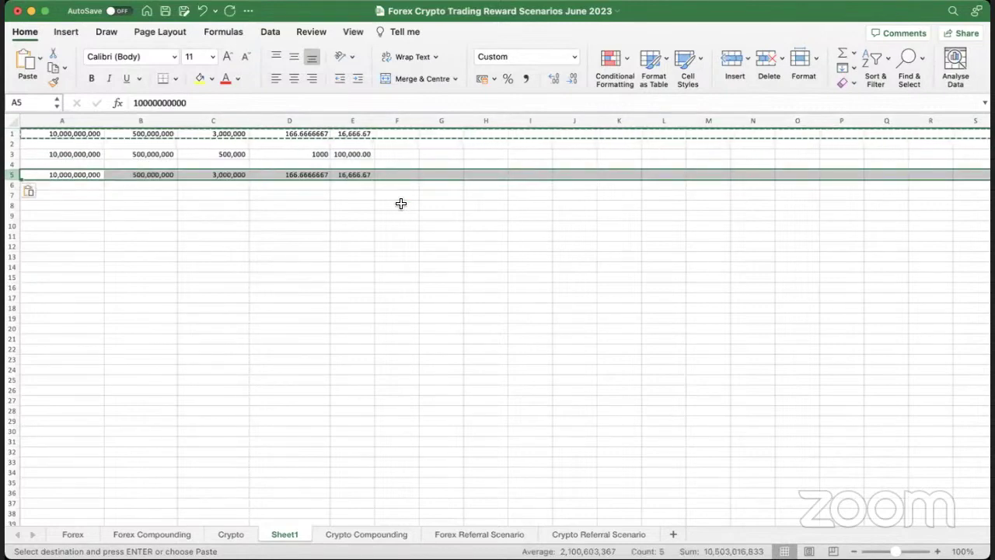
pyautogui.click(382, 214)
pyautogui.press('Escape')
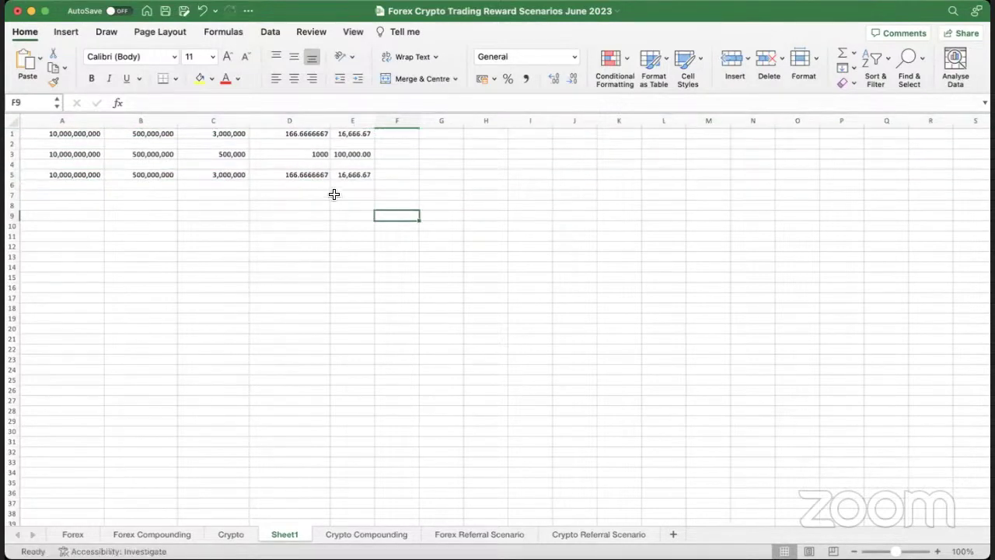
# Enter 1518 in cell C5 as the divisor for the third scenario.
pyautogui.click(237, 175)
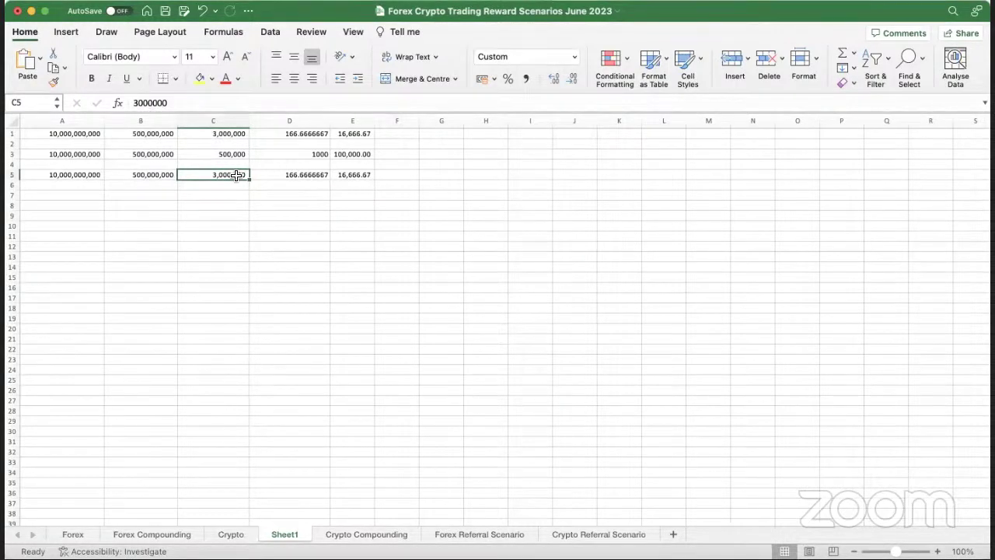
pyautogui.write('1518')
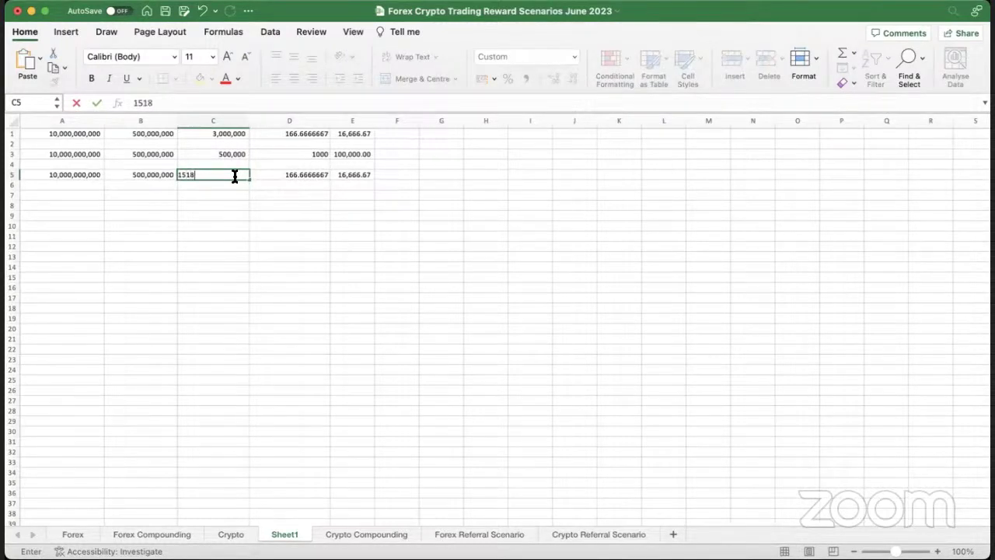
pyautogui.click(302, 205)
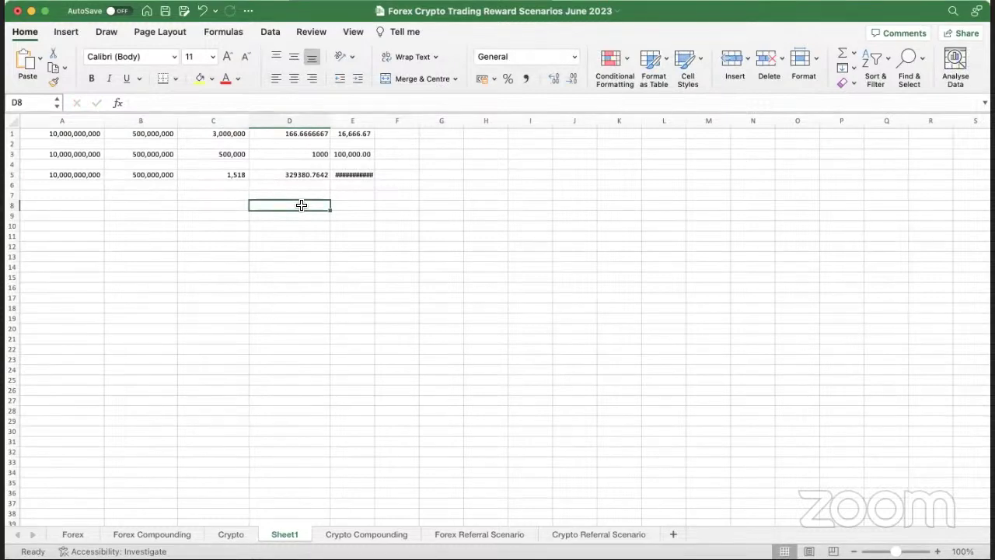
# Widen column E and apply the comma style to cell D5.
pyautogui.moveTo(376, 120); pyautogui.dragTo(415, 118)
pyautogui.click(295, 176)
pyautogui.click(525, 80)
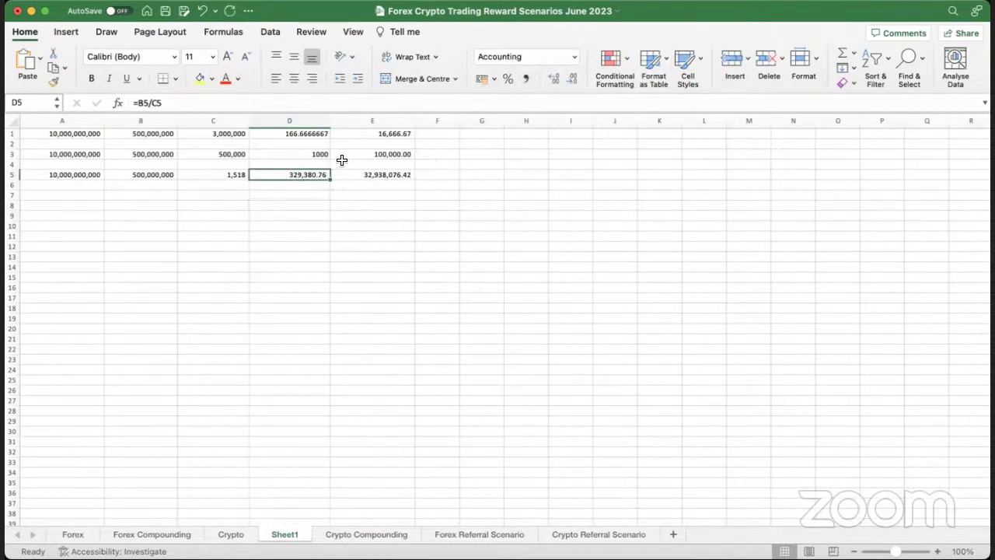
# Apply the comma style to cell D3 and reduce it to no decimal places.
pyautogui.click(319, 154)
pyautogui.click(524, 78)
pyautogui.click(514, 173)
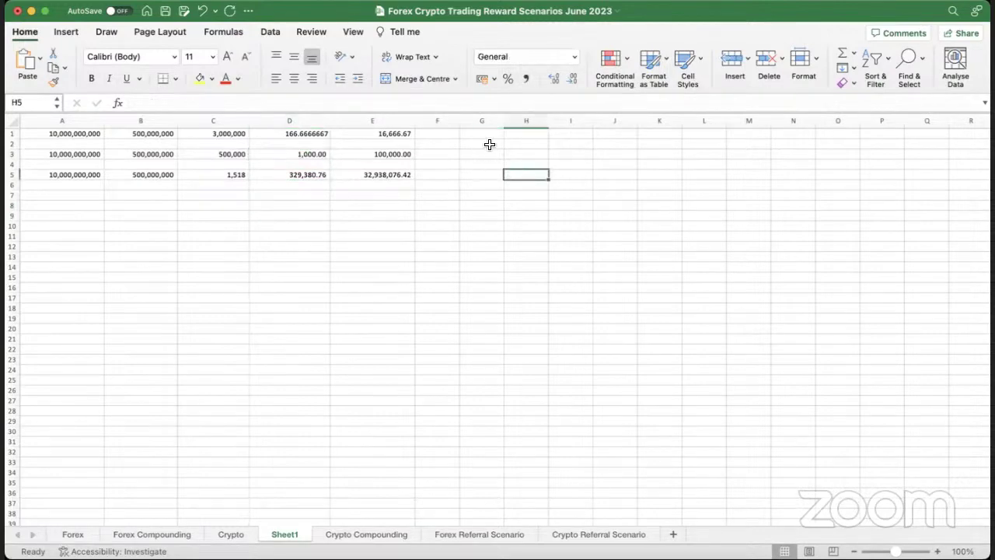
pyautogui.click(321, 154)
pyautogui.click(525, 78)
pyautogui.click(574, 78)
pyautogui.click(574, 79)
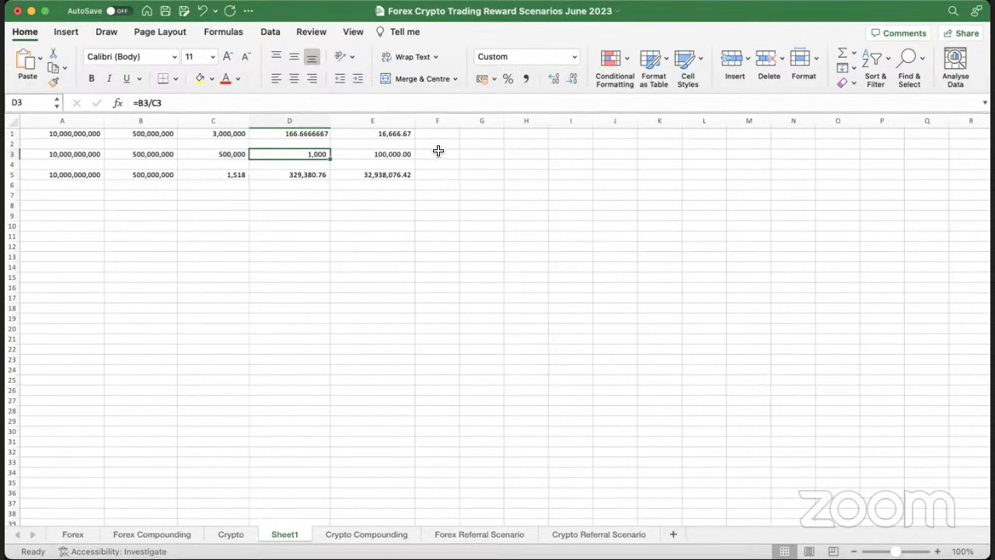
pyautogui.click(487, 179)
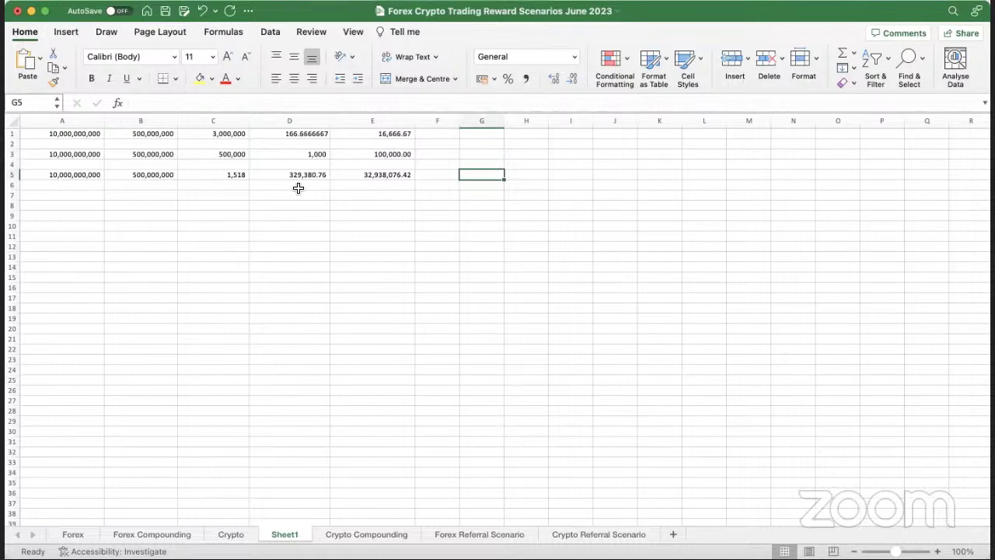
# Change the multiplier in cell E5 to 2 so the formula reads =D5*2.
pyautogui.click(386, 176)
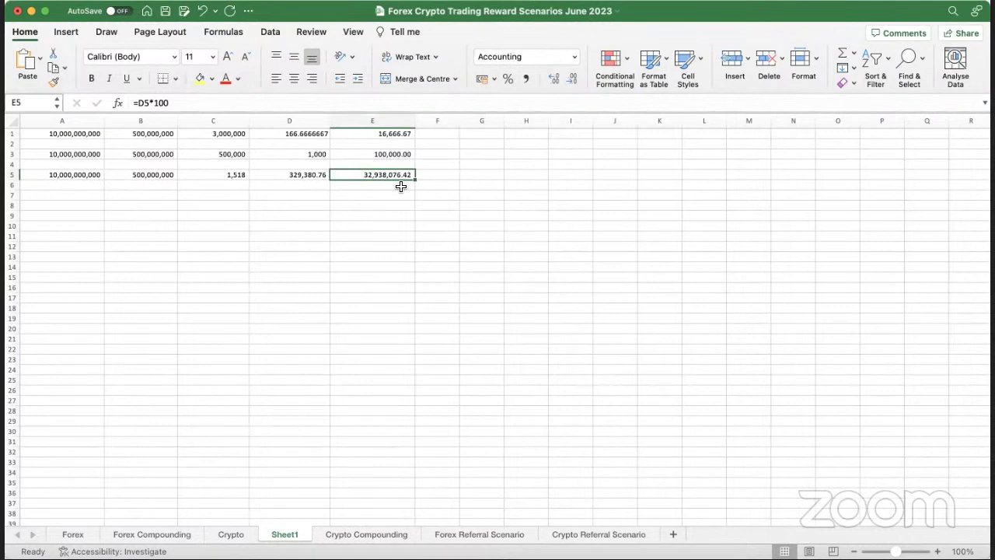
pyautogui.scroll(-1, 398, 172)
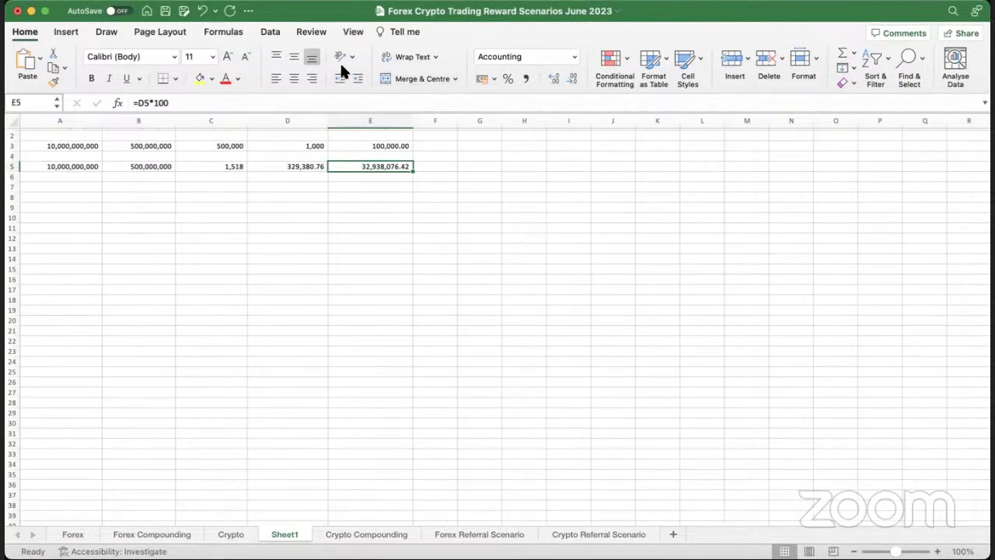
pyautogui.click(362, 102)
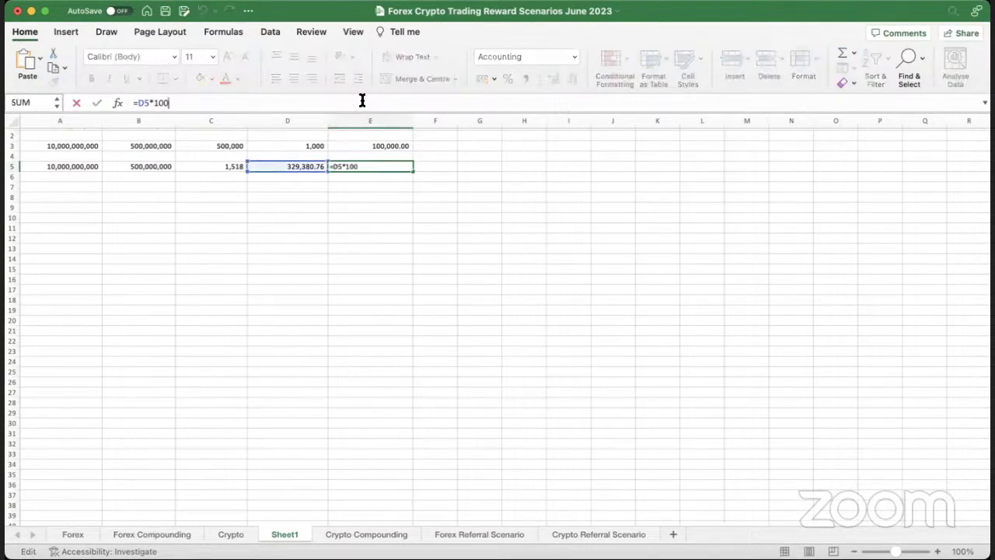
pyautogui.press('BackSpace')
pyautogui.press('BackSpace')
pyautogui.press('BackSpace')
pyautogui.write('2')
pyautogui.click(479, 170)
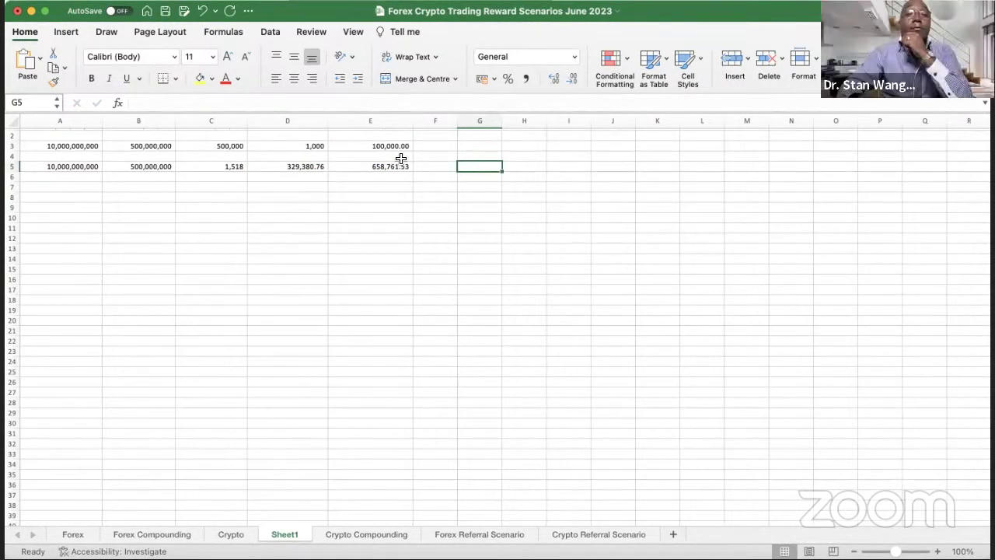
# Set the font size of the entire worksheet to 12.
pyautogui.click(13, 122)
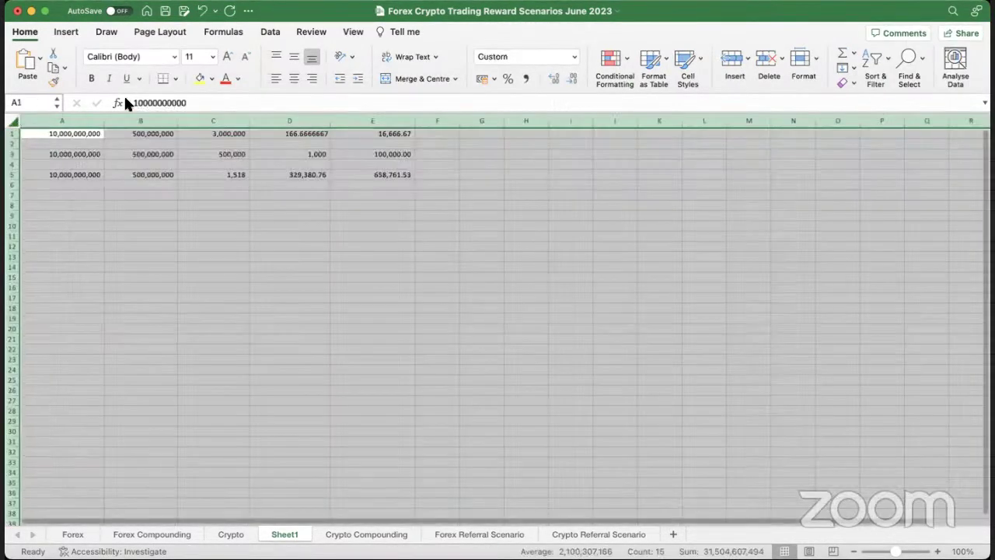
pyautogui.click(211, 55)
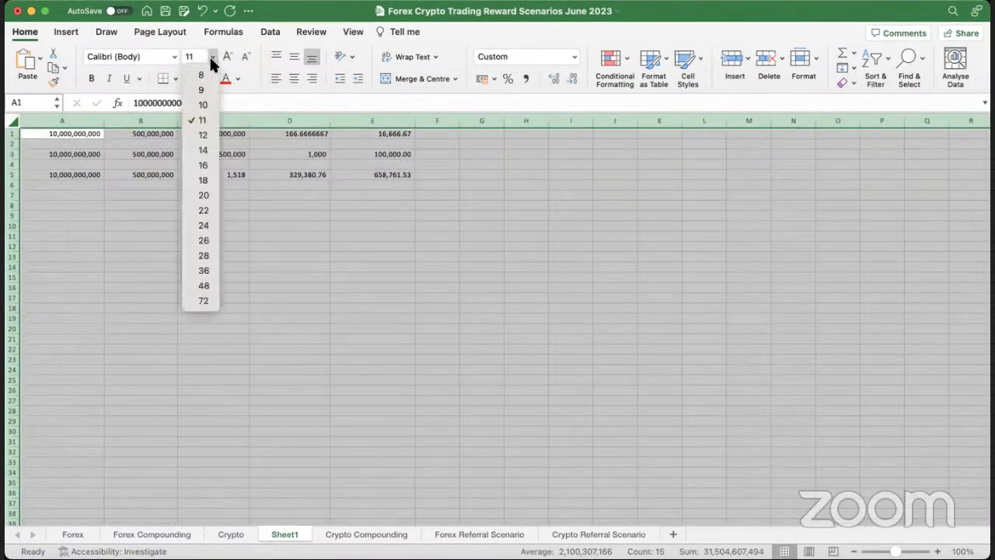
pyautogui.click(201, 135)
pyautogui.click(495, 207)
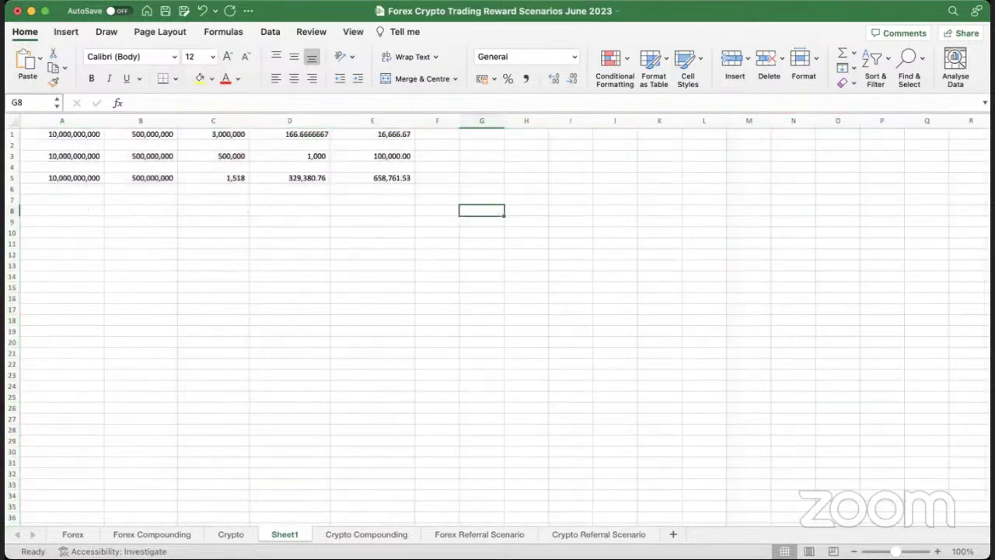
# Copy all of row 5 into row 7 and end the copy mode.
pyautogui.click(13, 134)
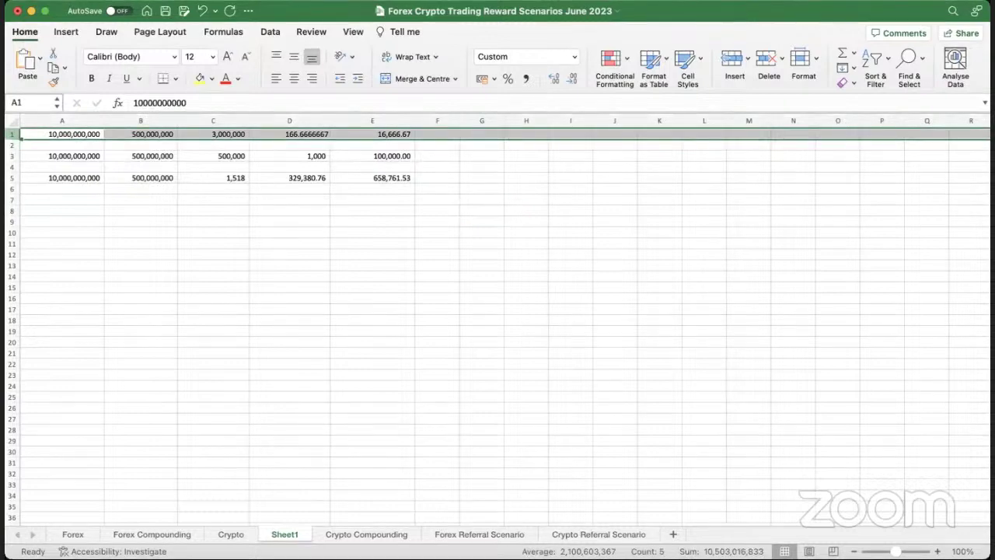
pyautogui.press('super+c')
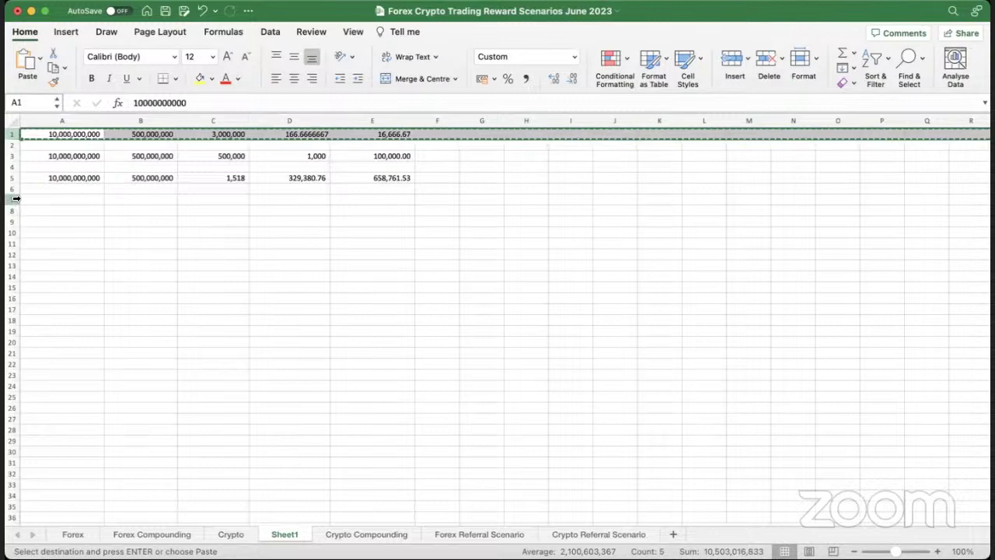
pyautogui.click(21, 179)
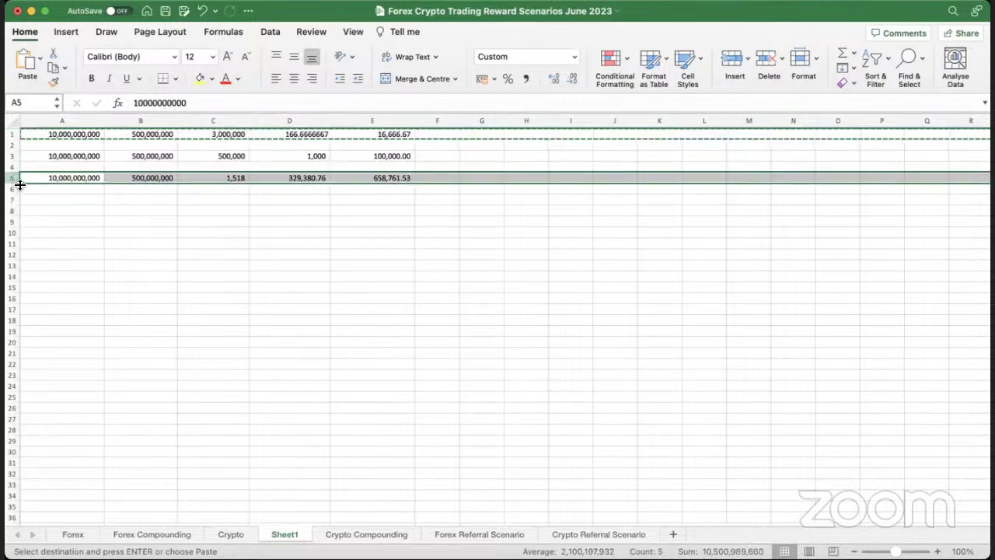
pyautogui.press('super+c')
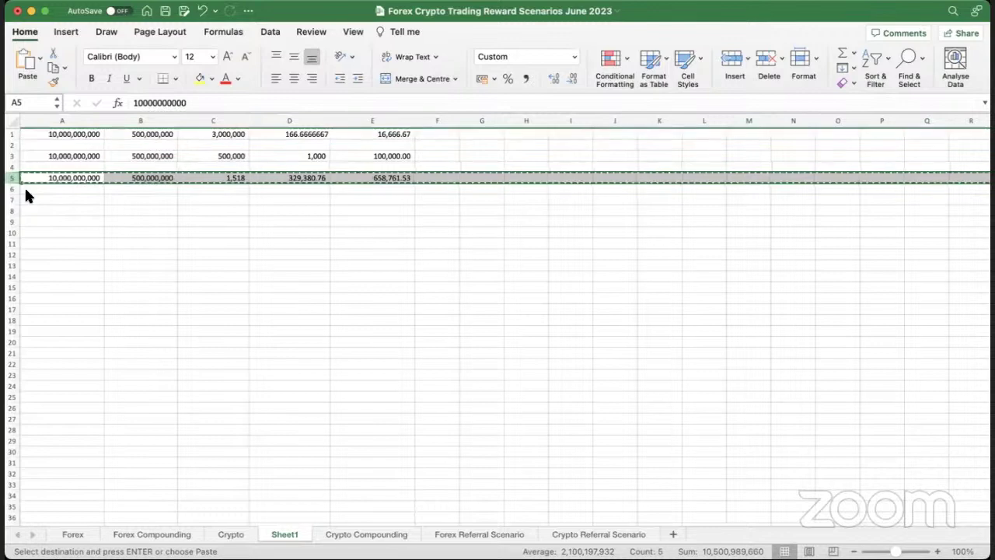
pyautogui.click(13, 211)
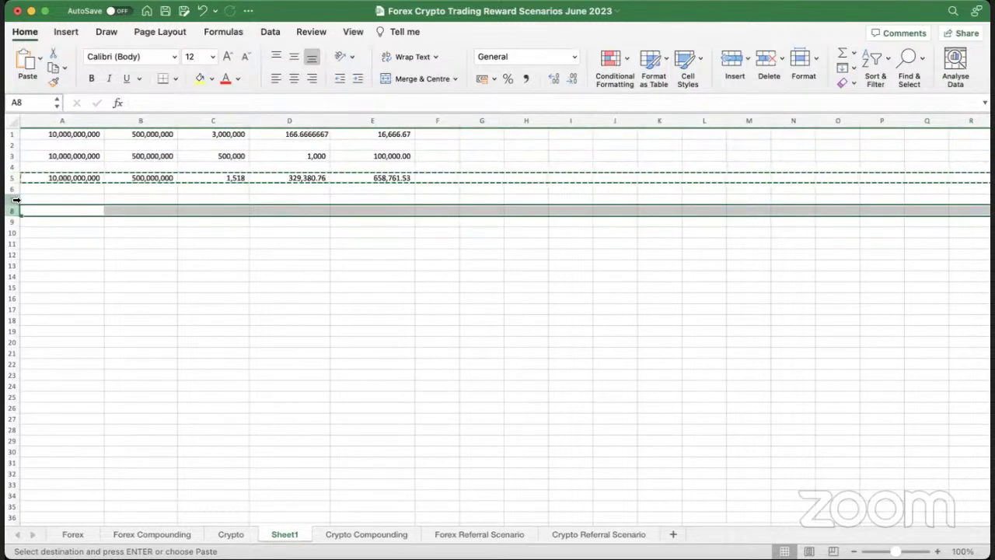
pyautogui.click(17, 201)
pyautogui.press('super+v')
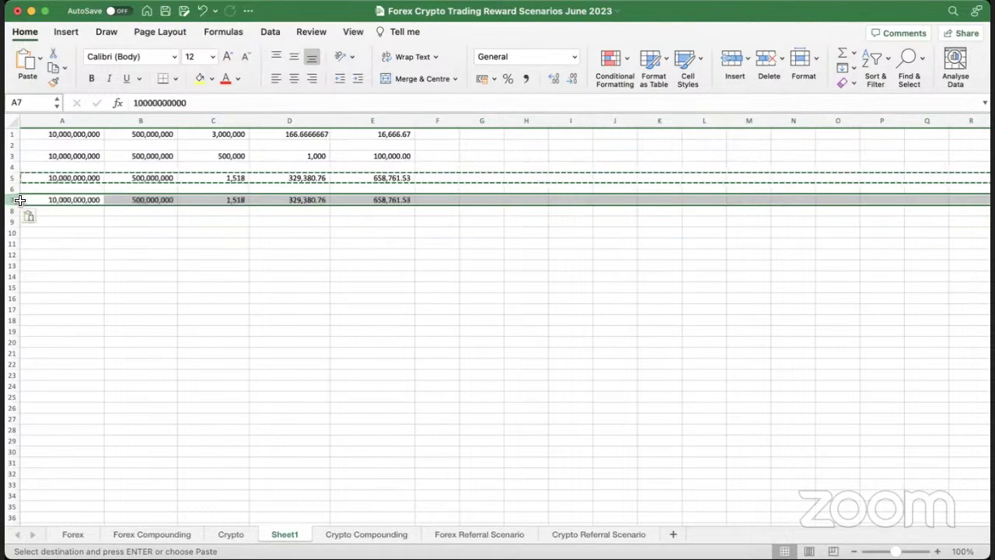
pyautogui.press('Escape')
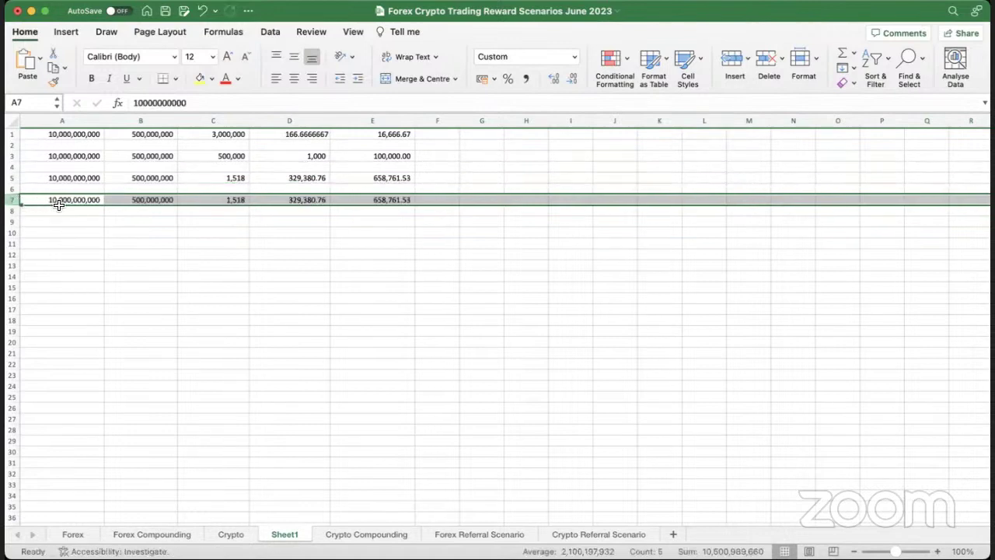
# Enter 200 in cell C7 as the divisor for the fourth scenario.
pyautogui.click(233, 199)
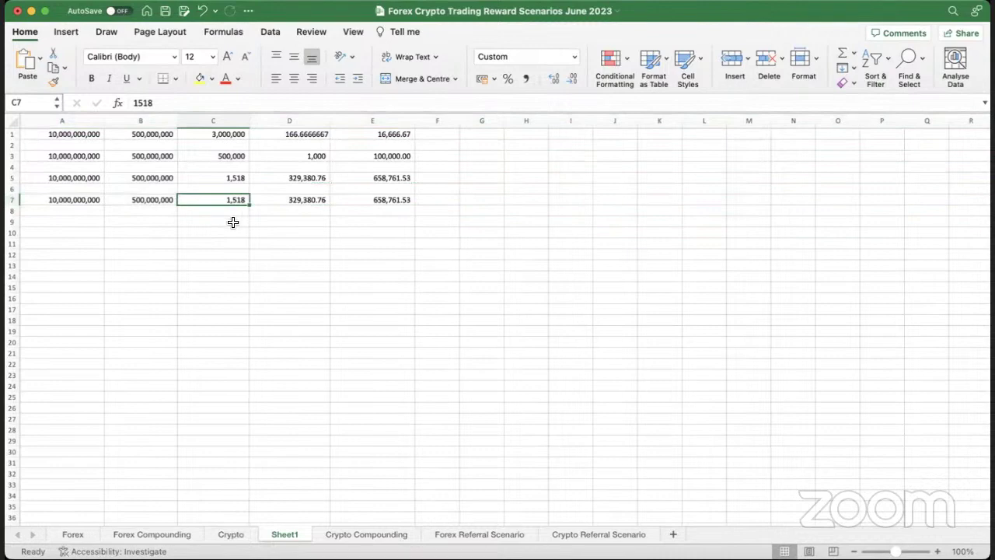
pyautogui.write('2')
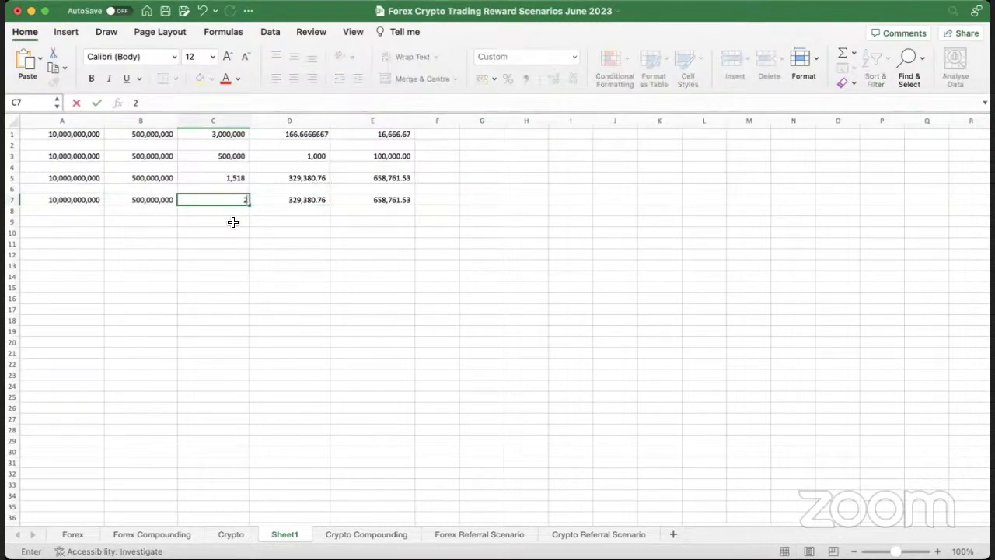
pyautogui.write('00')
pyautogui.click(279, 241)
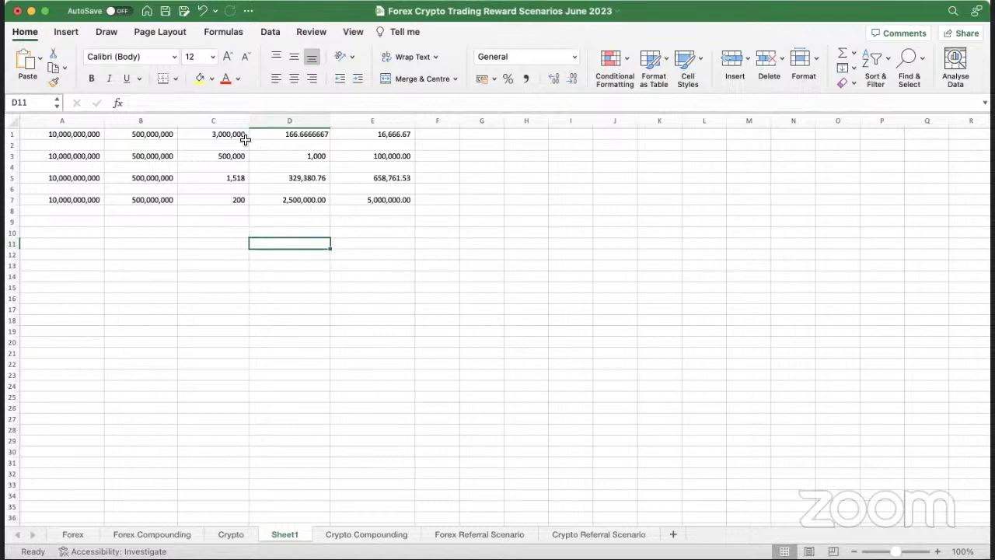
# Change the percentage factor in cell B7 to 0.02 so the formula reads =A7*0.02.
pyautogui.click(150, 199)
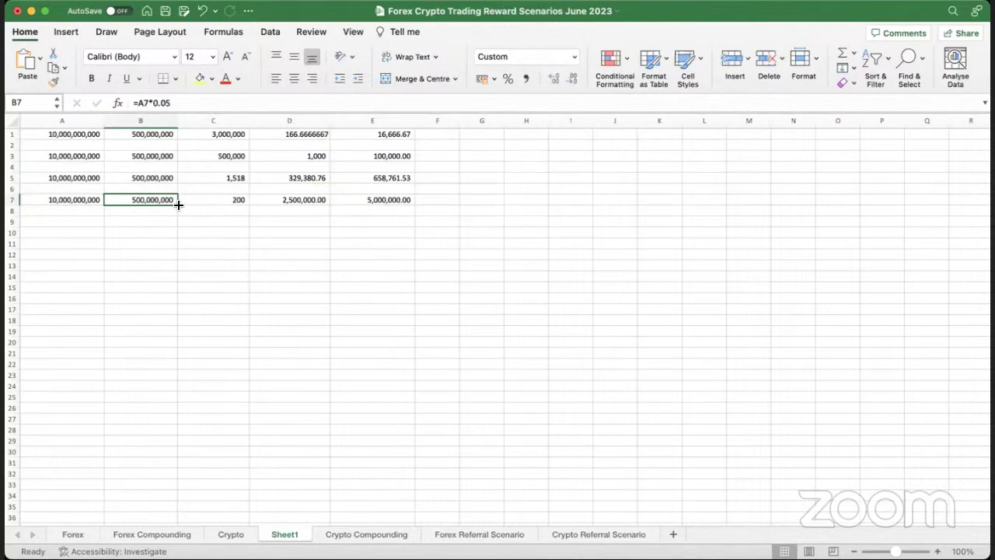
pyautogui.click(179, 103)
pyautogui.press('BackSpace')
pyautogui.write('2')
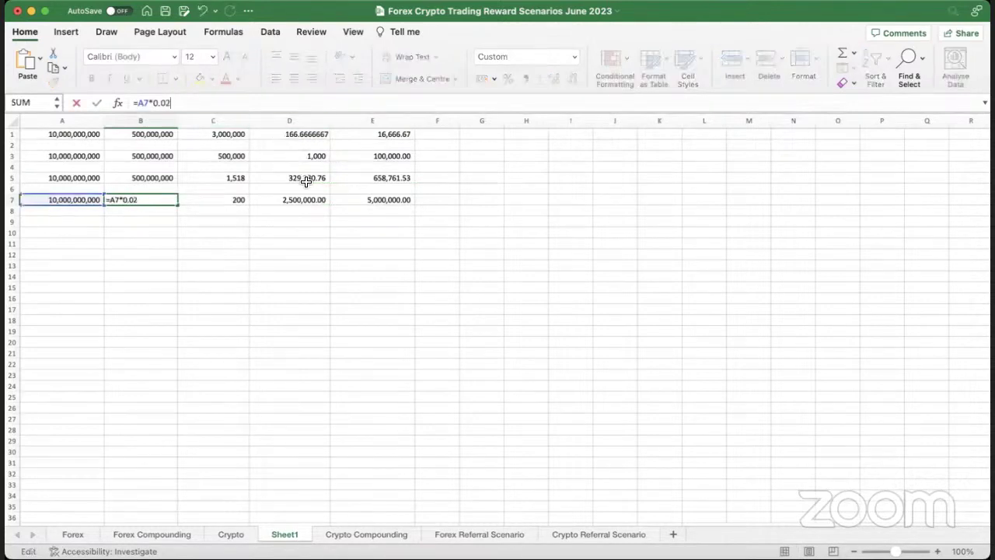
pyautogui.click(233, 247)
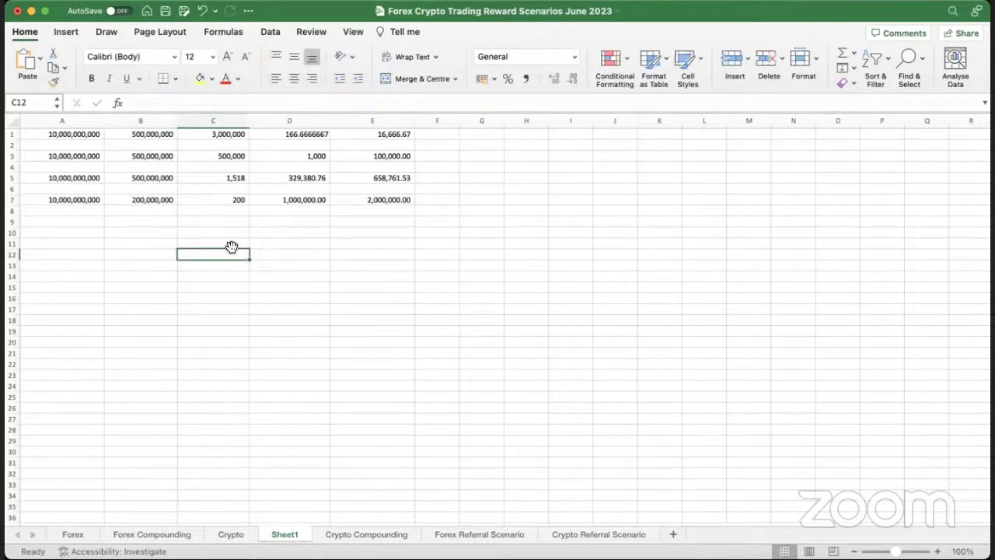